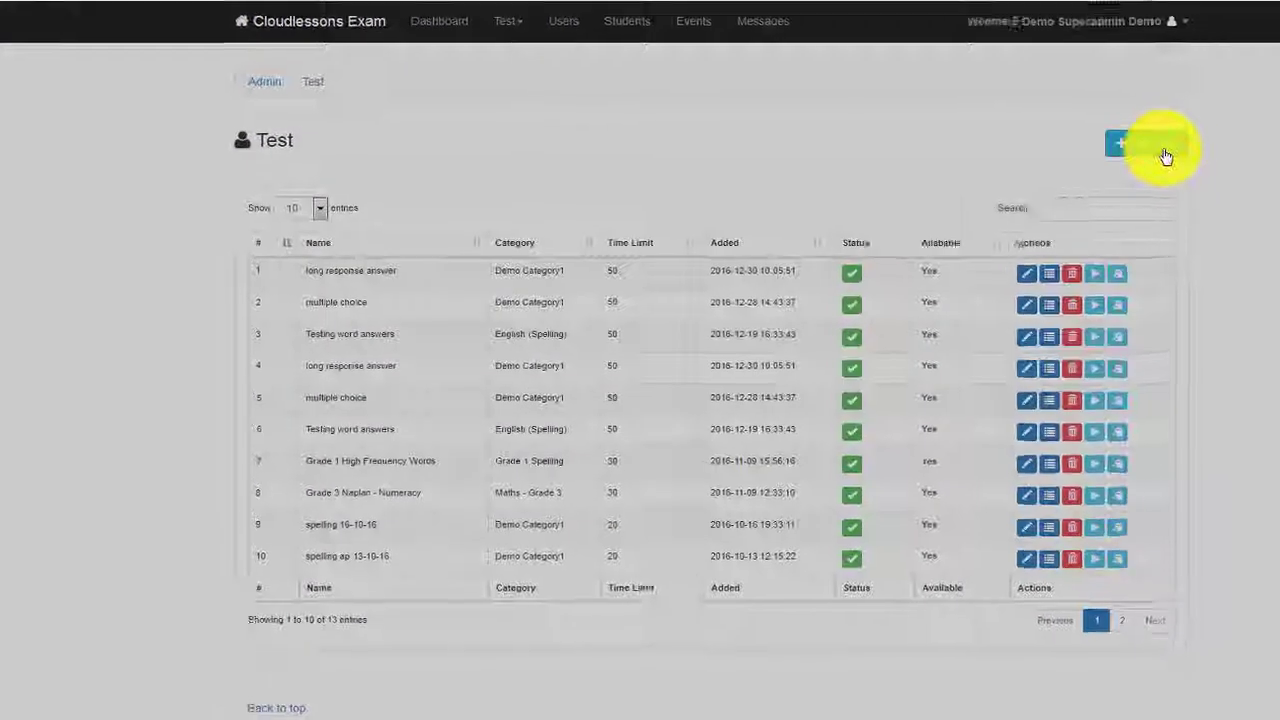
Step: Start a new test named 'Demonstration Test' in Demo Category1
click(1165, 155)
click(594, 101)
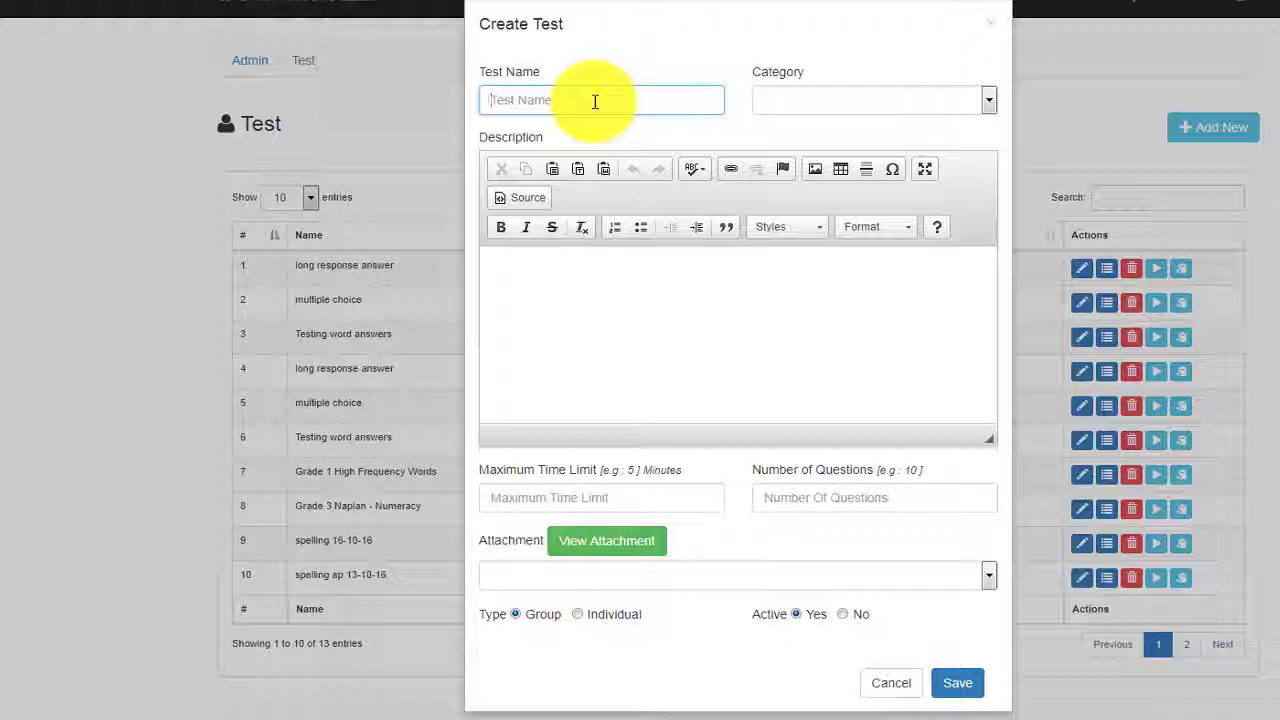
text(Demonstration Test)
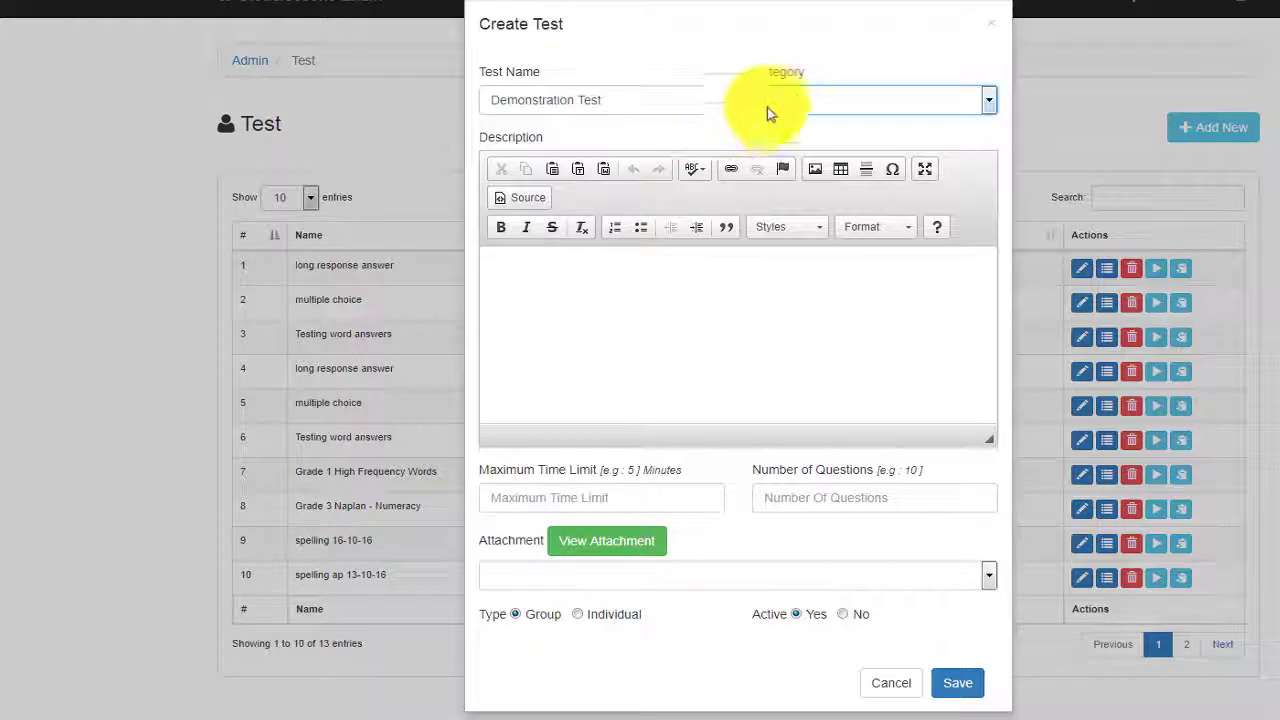
click(767, 105)
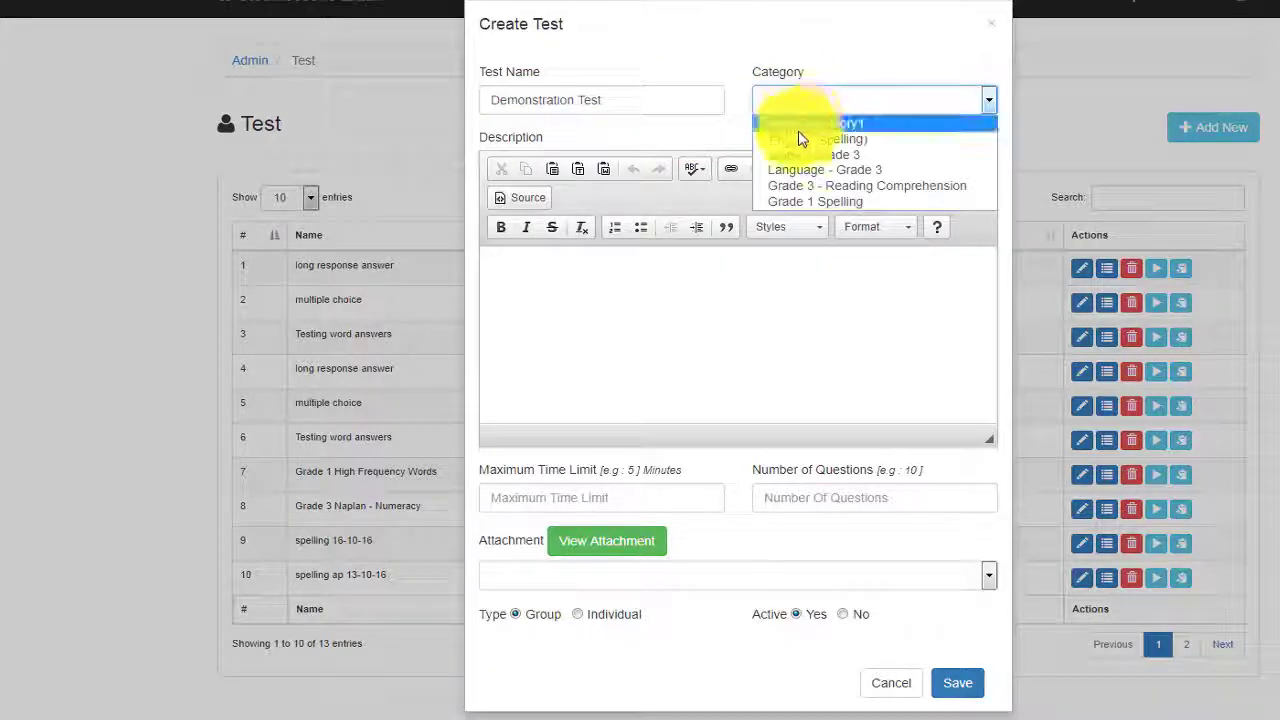
click(800, 120)
Step: Add description 'General demonstration how to create a test', 20-minute limit, 10 questions, building block template, and save
click(720, 352)
text(General demonstra)
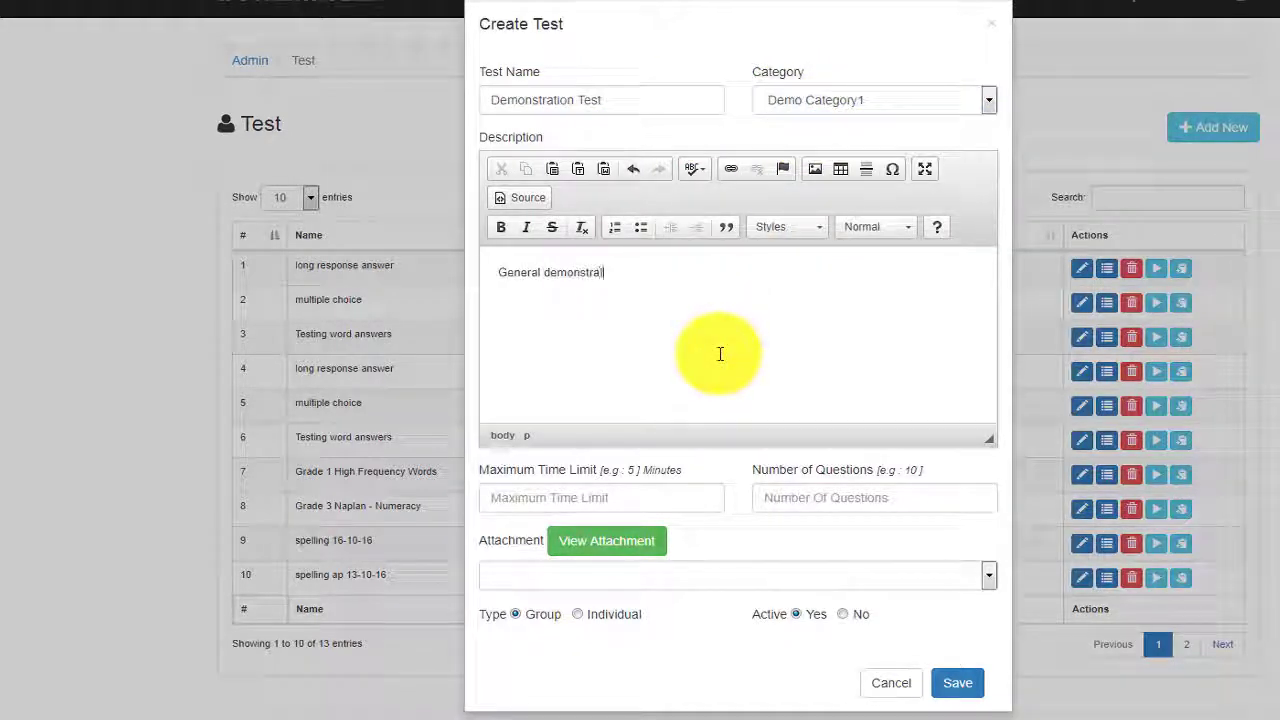
text(tion how to create a)
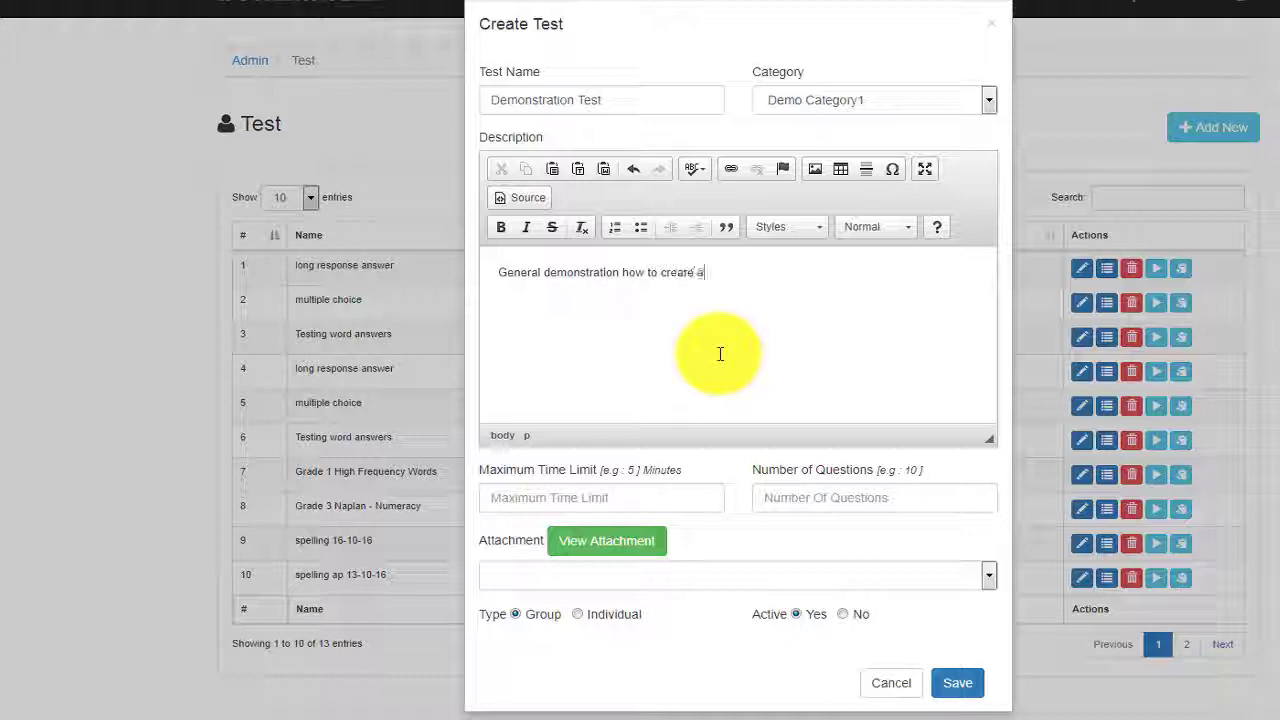
text( test)
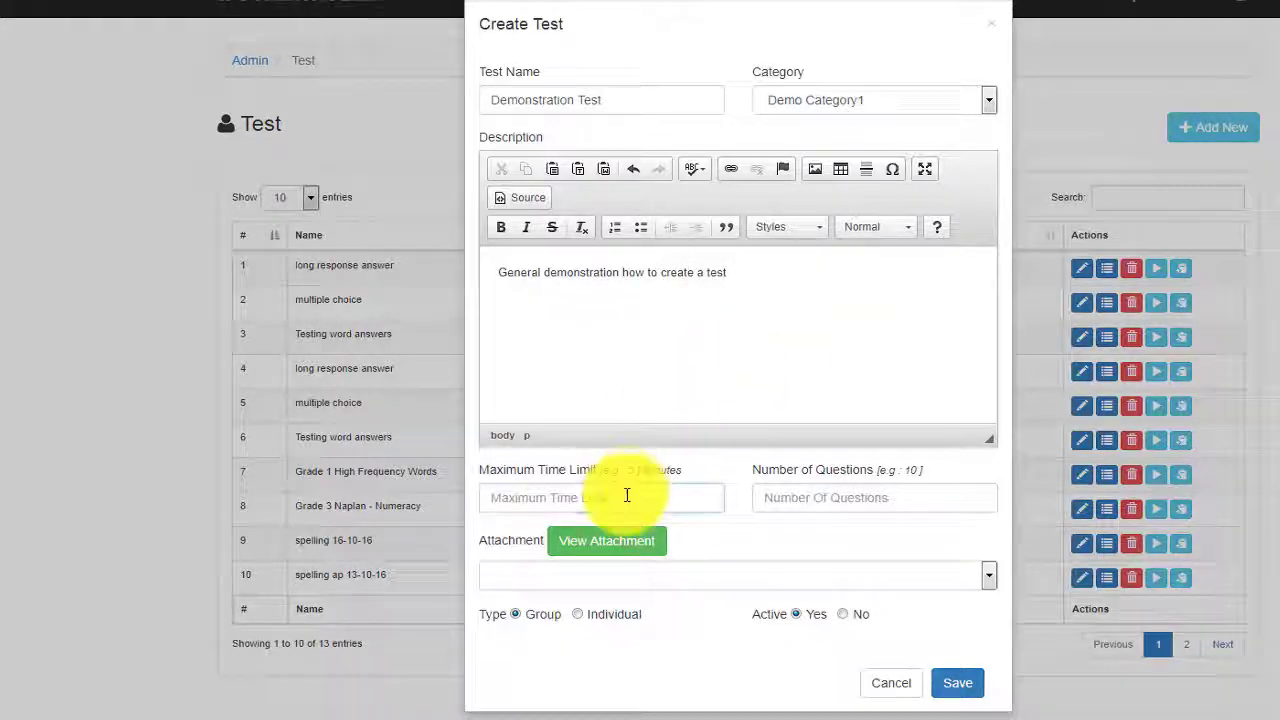
key(Tab)
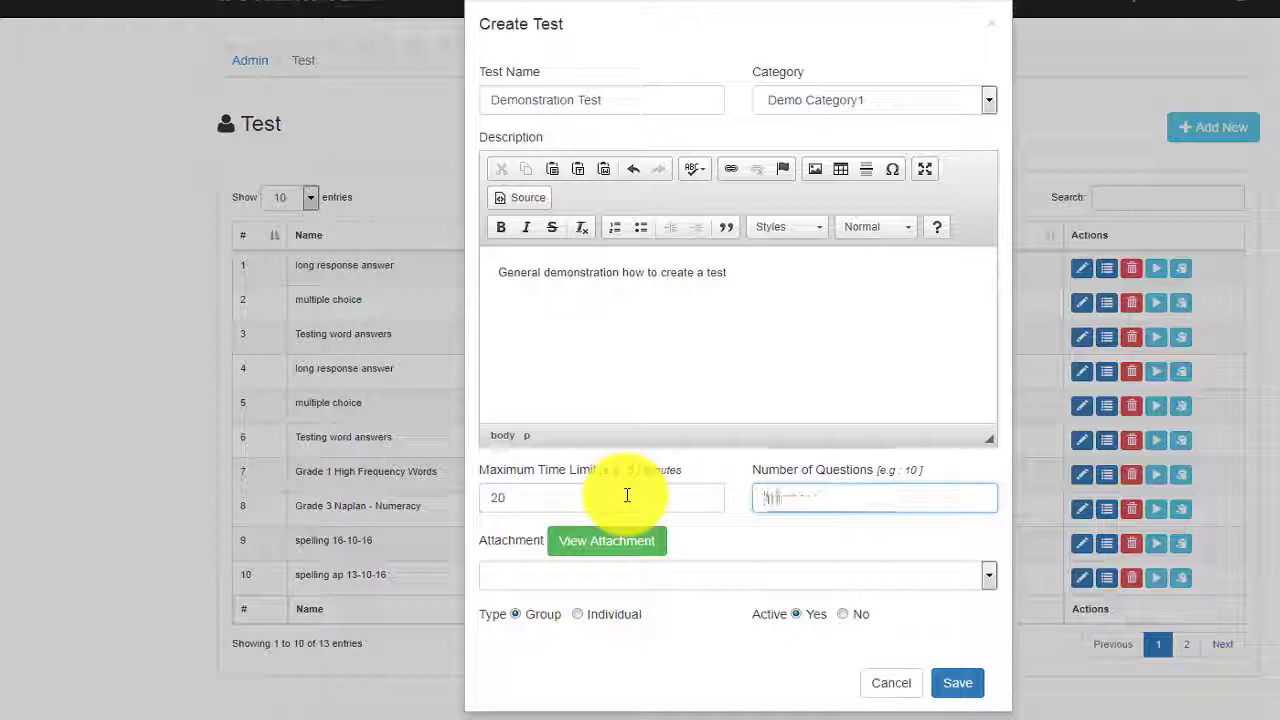
click(778, 575)
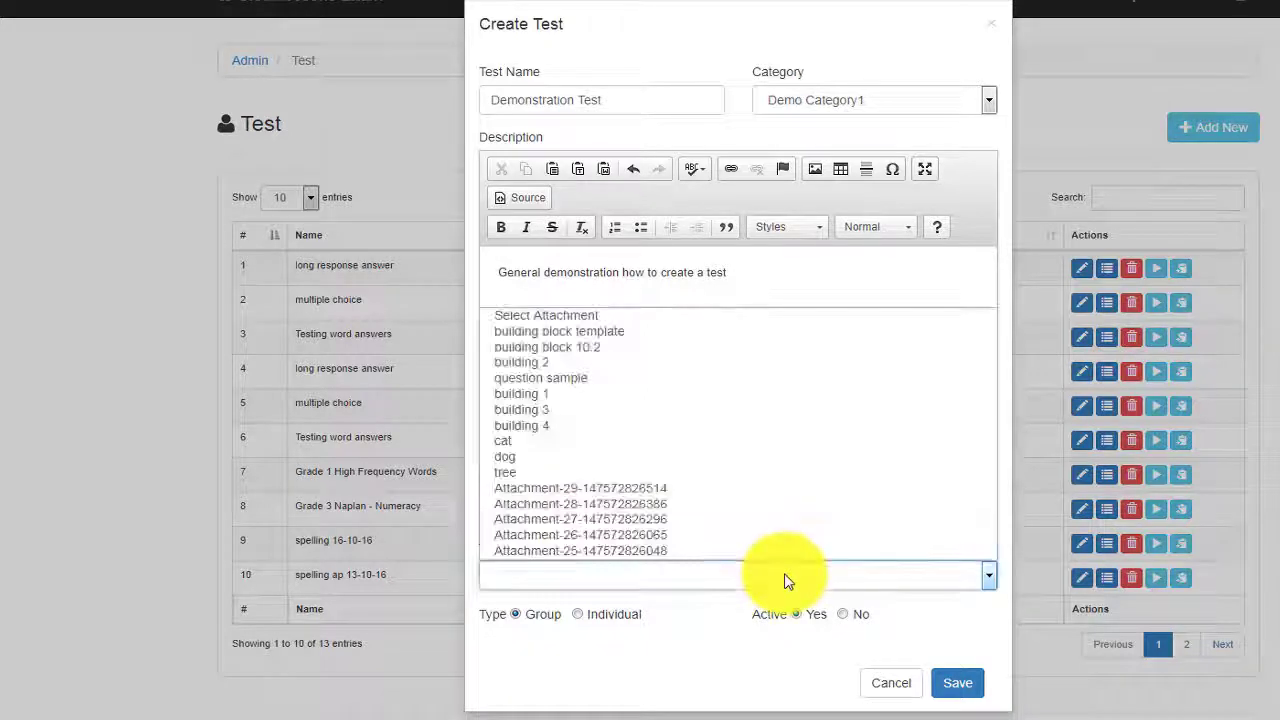
click(662, 334)
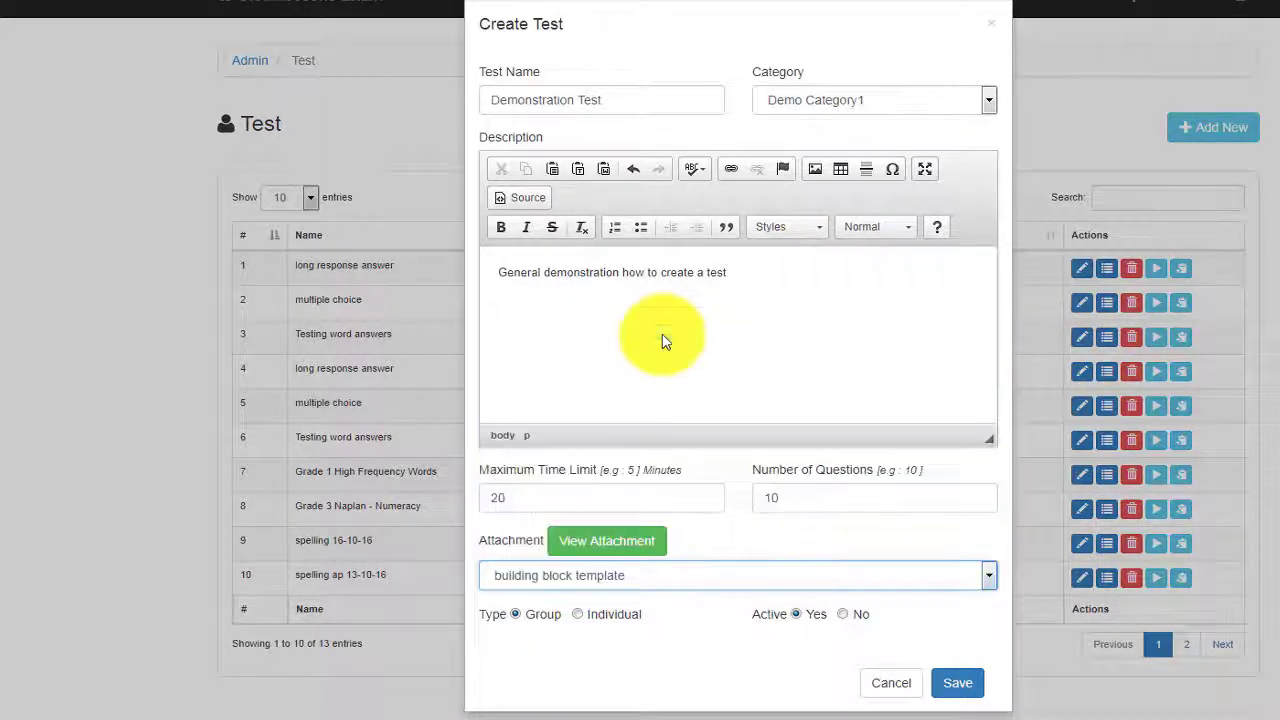
click(958, 684)
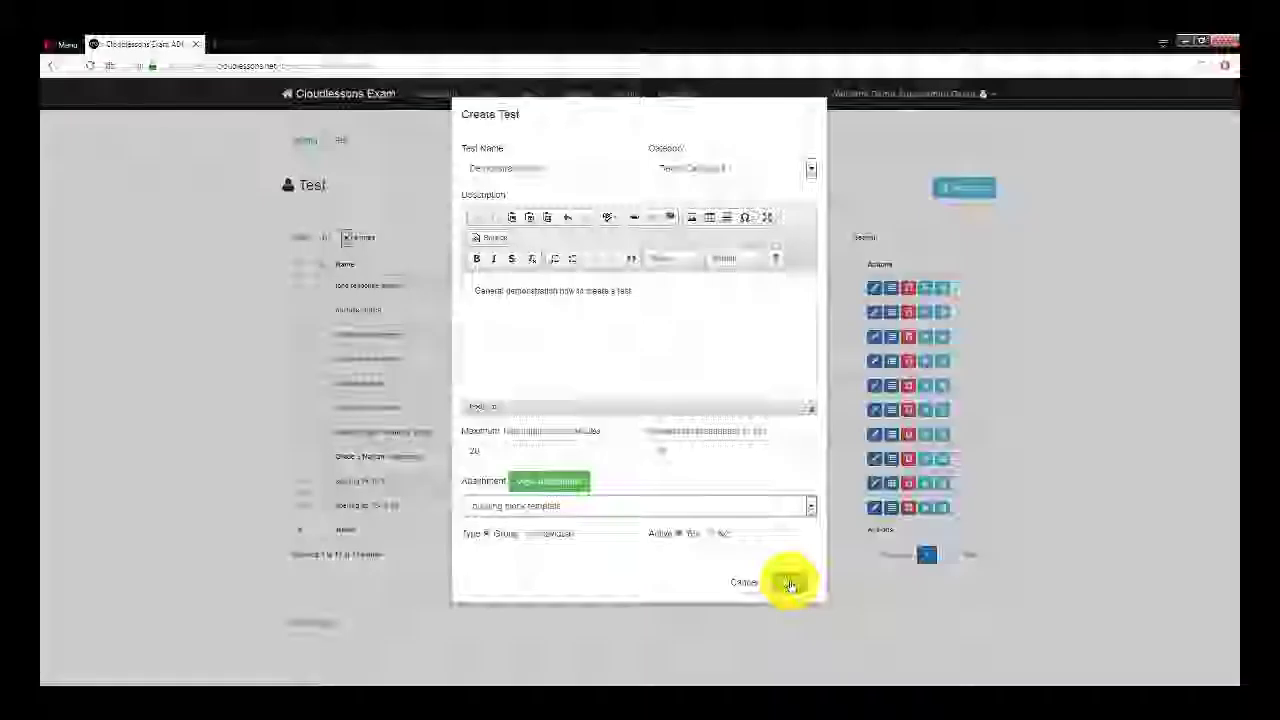
Step: Save Demonstration Test, then begin a new question from its Questions page
click(958, 684)
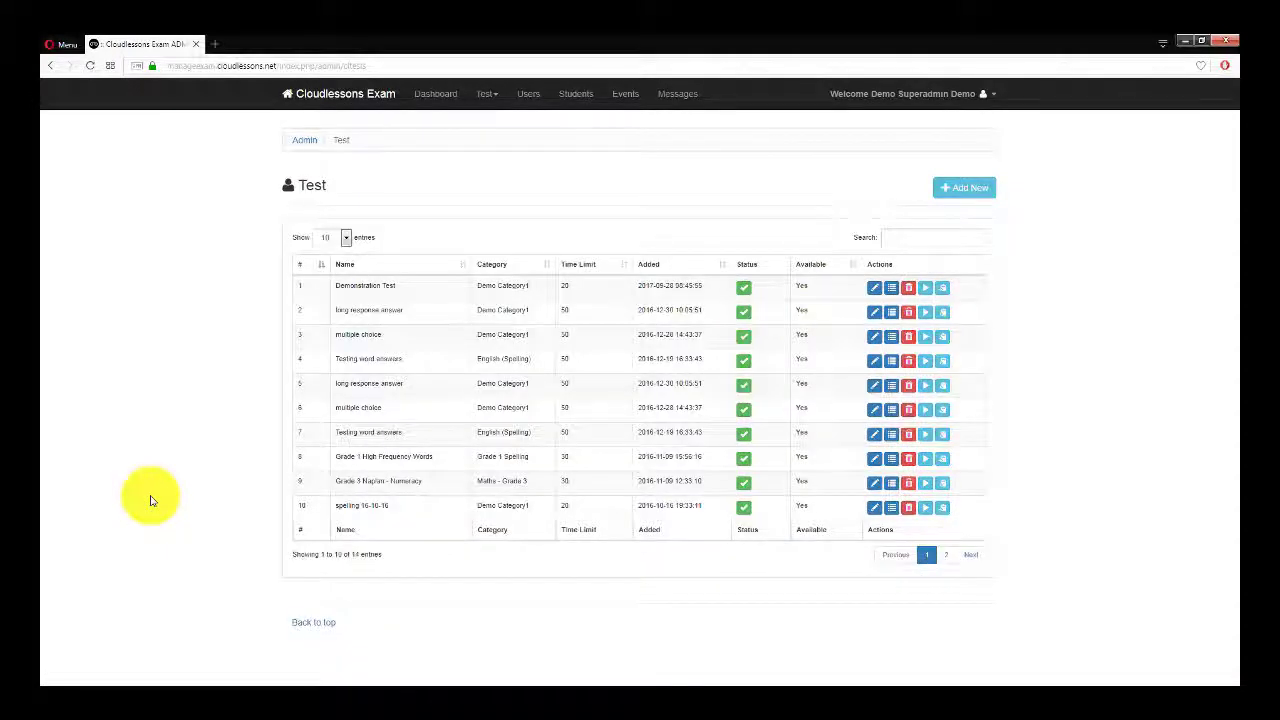
click(891, 287)
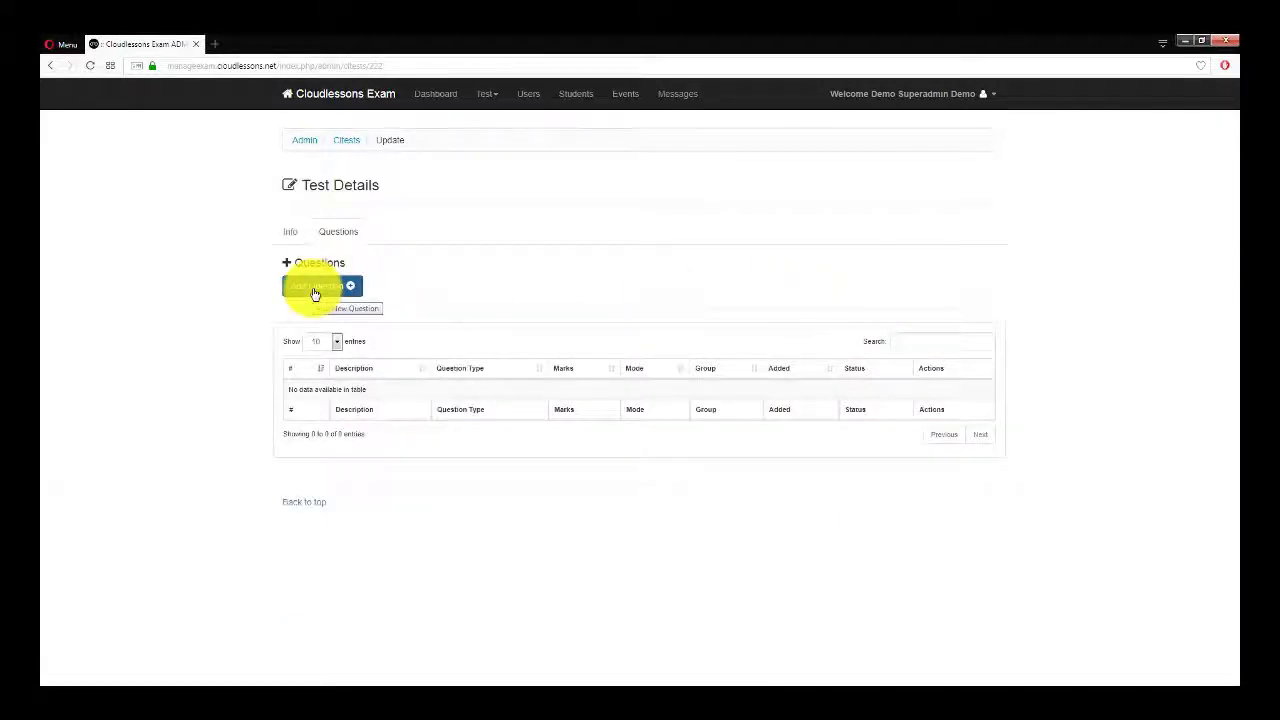
click(314, 290)
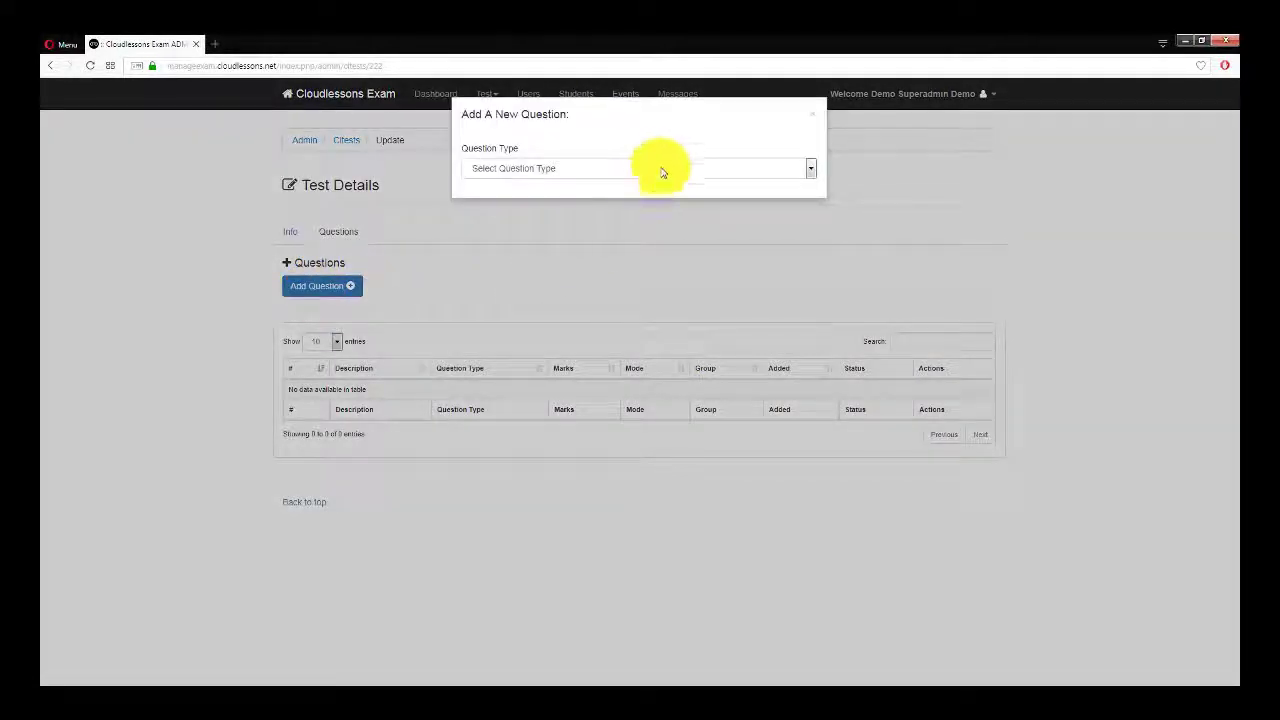
Step: Make the question Descriptive and paste in the example question text
click(663, 168)
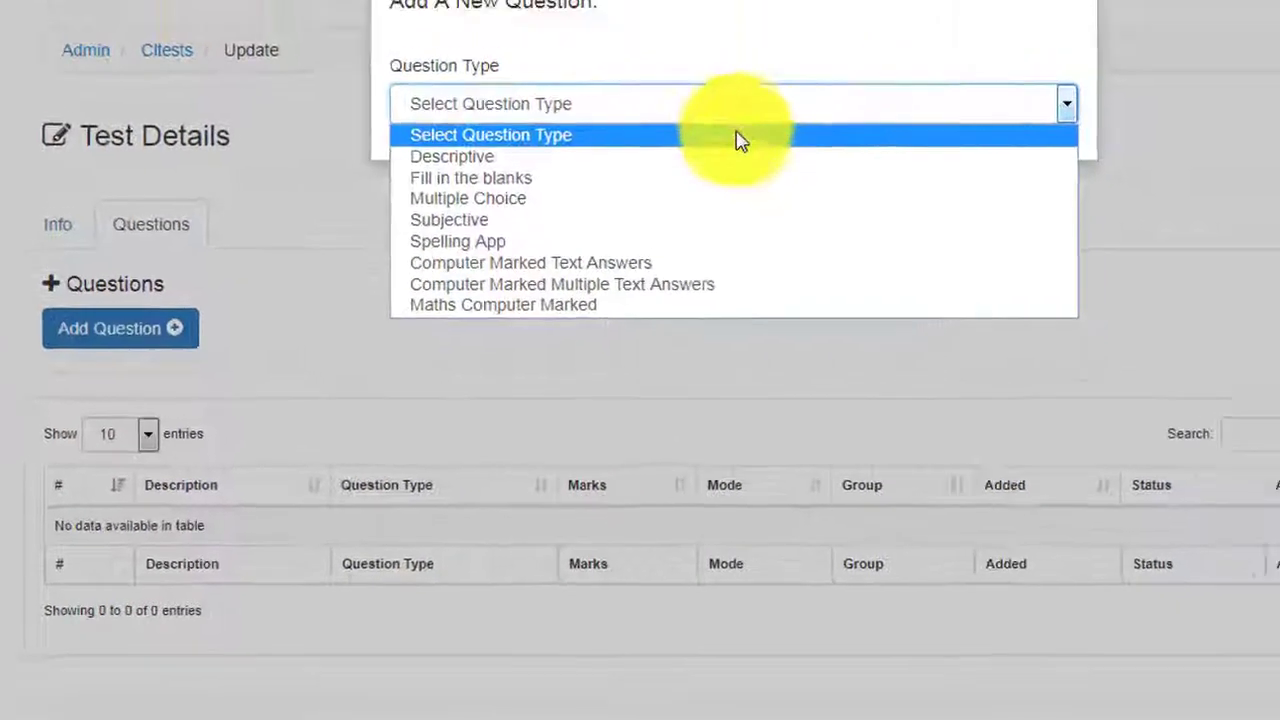
click(736, 156)
click(532, 195)
text(Example: What Day did George goes missing ?)
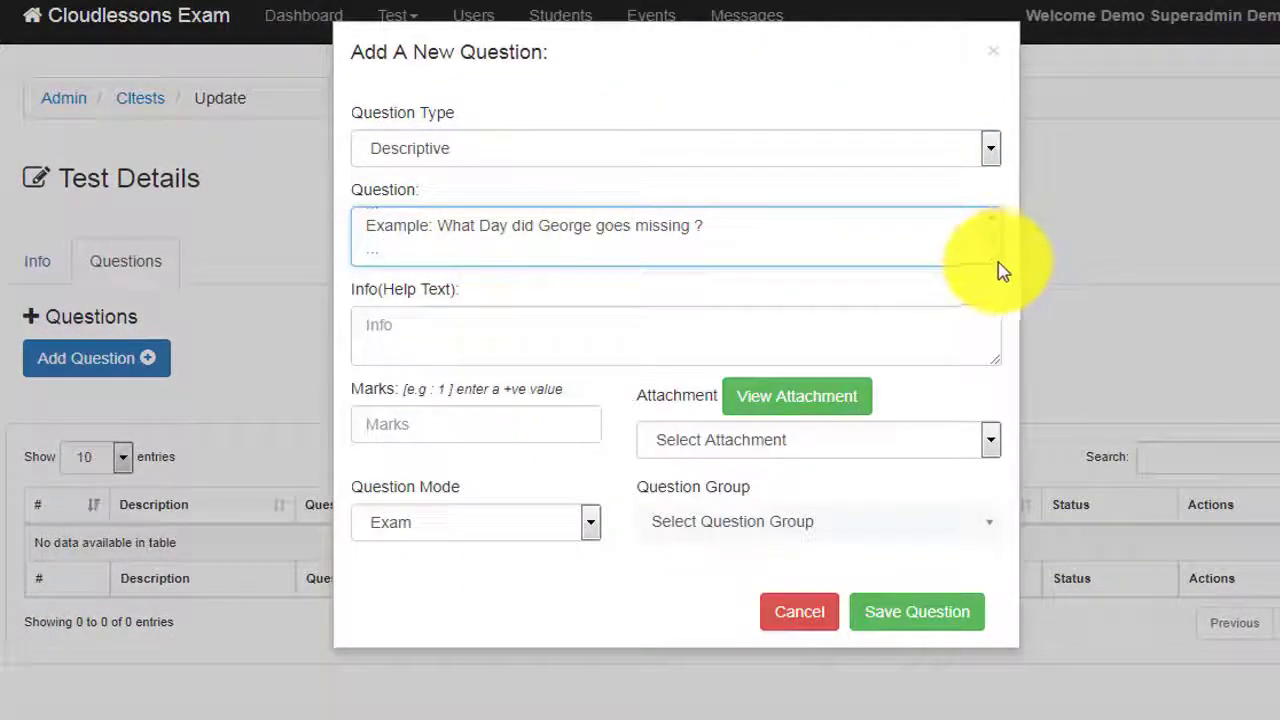
drag(1003, 271, 1006, 326)
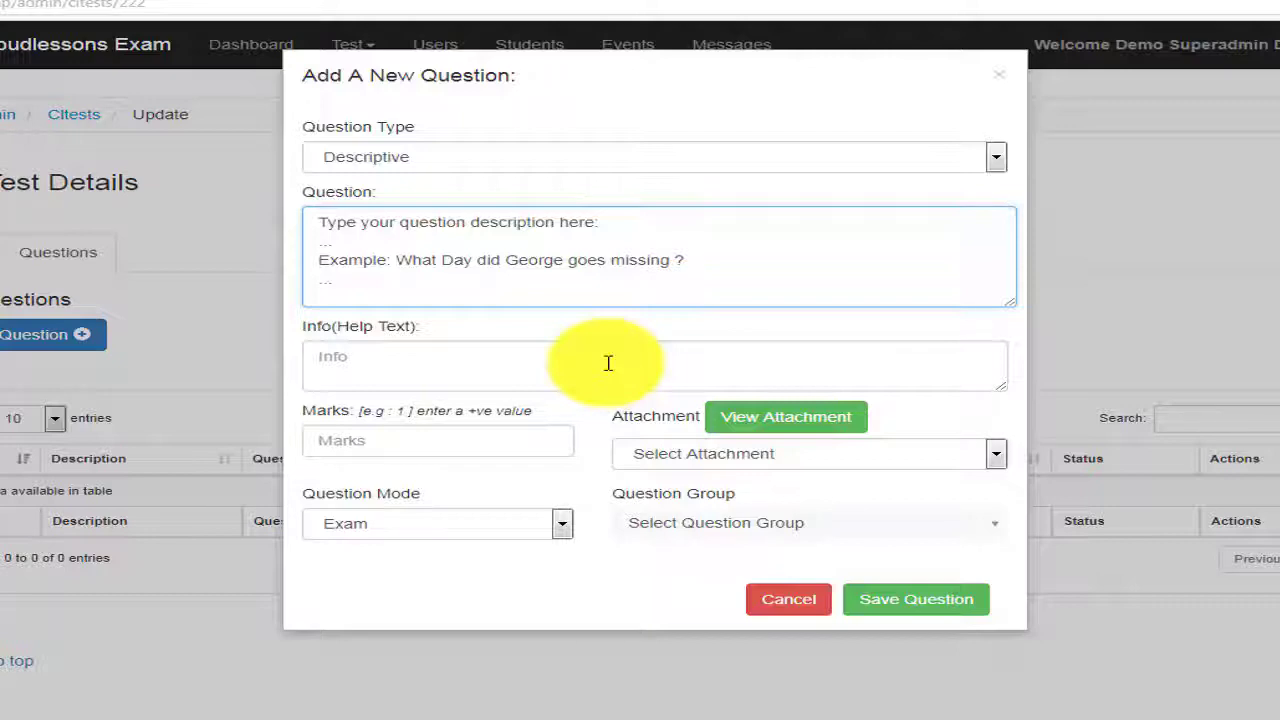
Step: Add the help text, 10 marks and Question Group 1, then save the question
click(608, 362)
text(Answers need to be 1 to 2 paragraph long)
click(439, 447)
text(10)
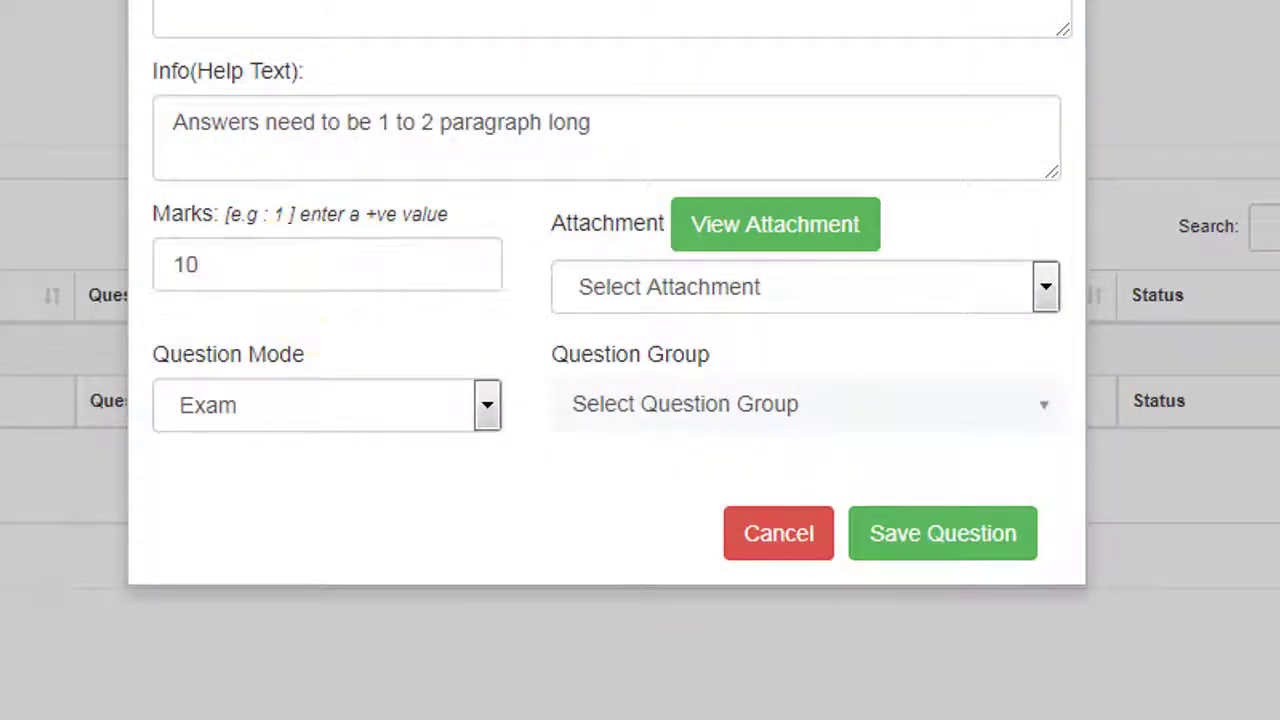
click(700, 404)
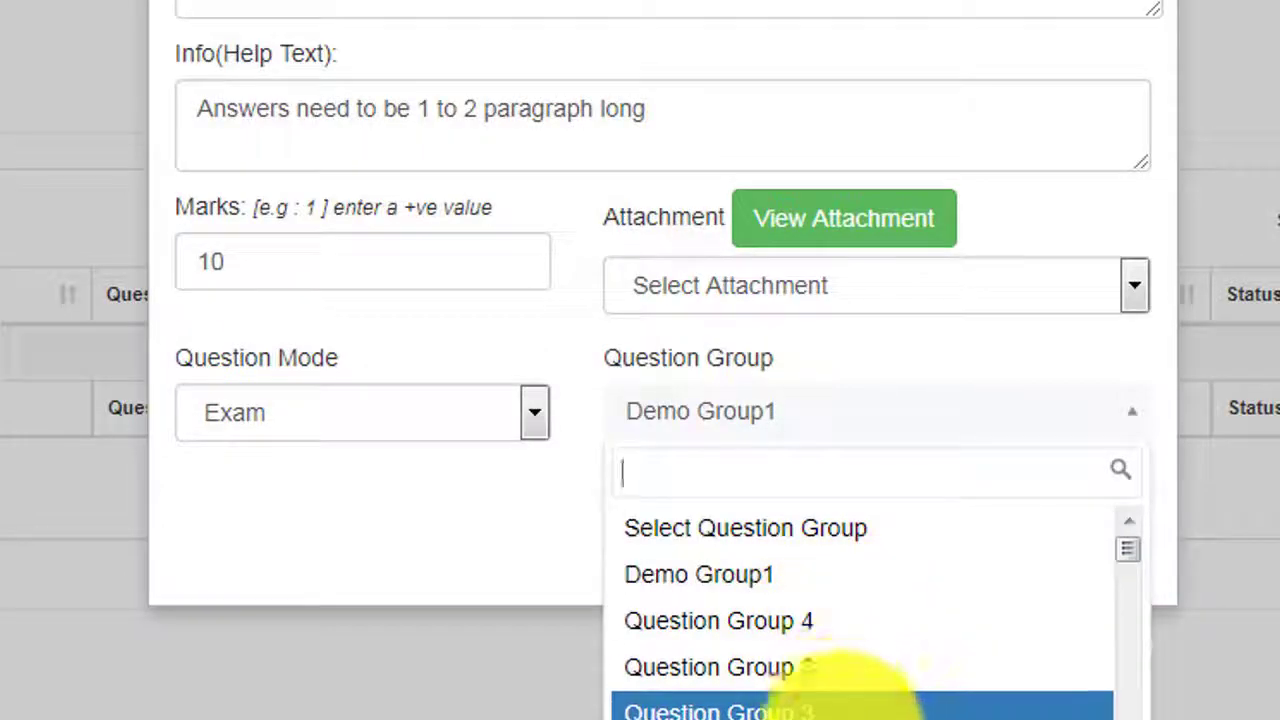
click(788, 683)
click(930, 550)
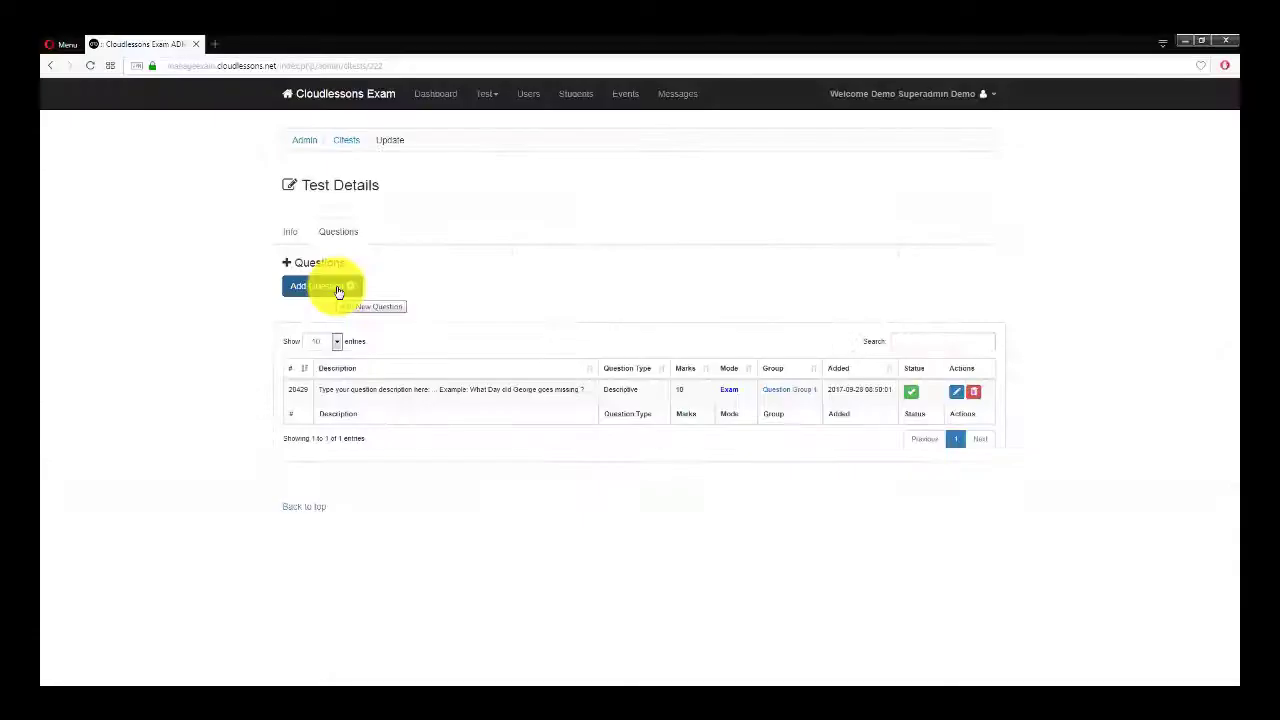
Step: Start a Fill in the blanks question ending 'for a walk.' with word-completion help text
click(0, 67)
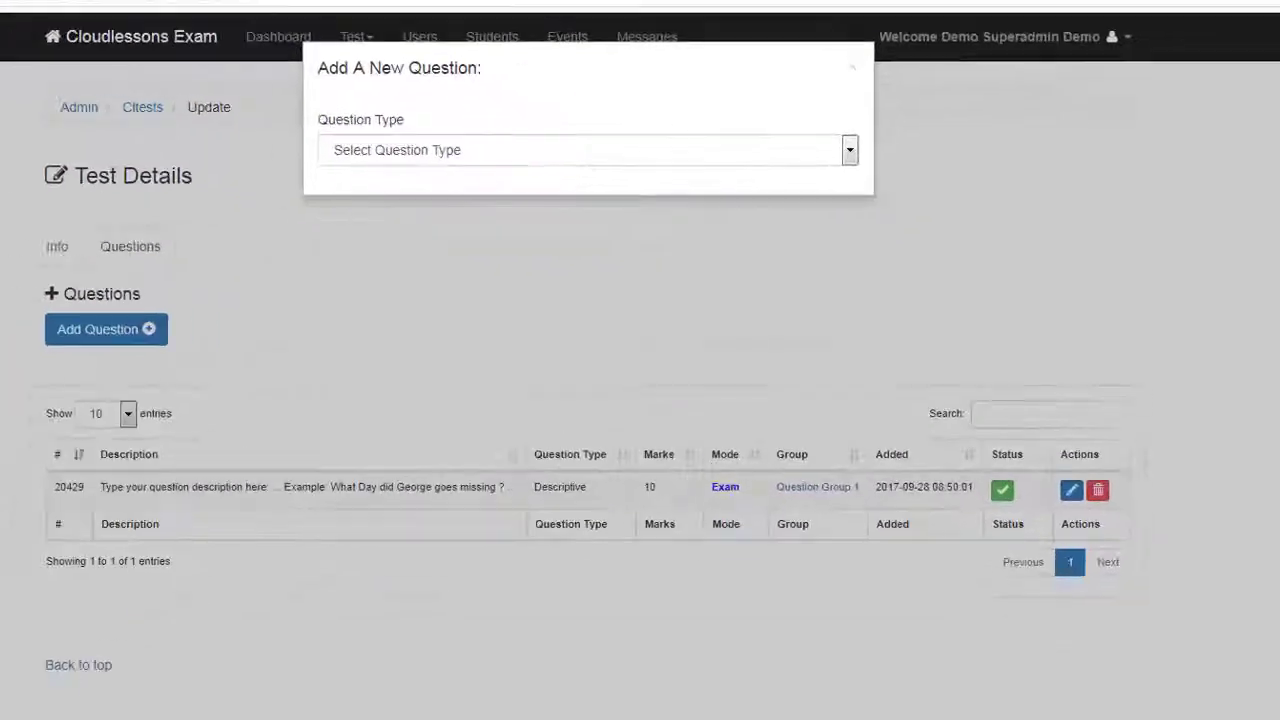
click(526, 145)
click(423, 212)
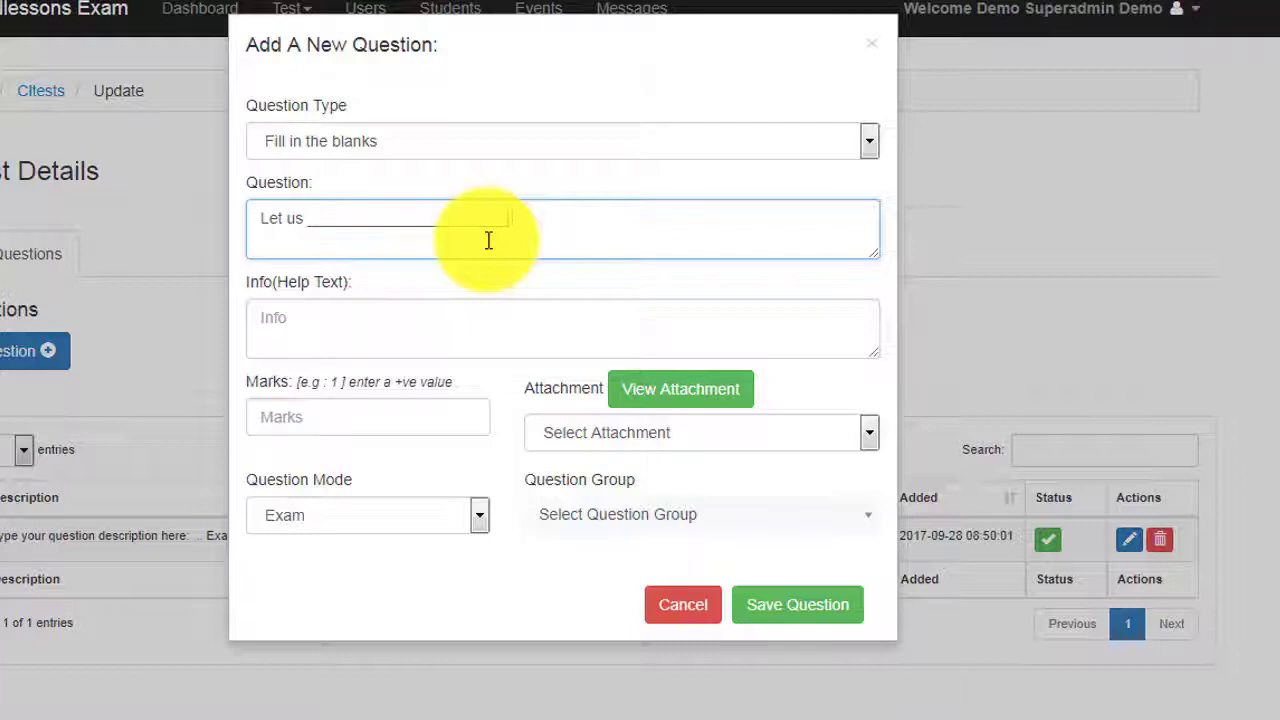
text(for a walk.)
click(480, 325)
text(Write a word in the space provided that completes the sentence.)
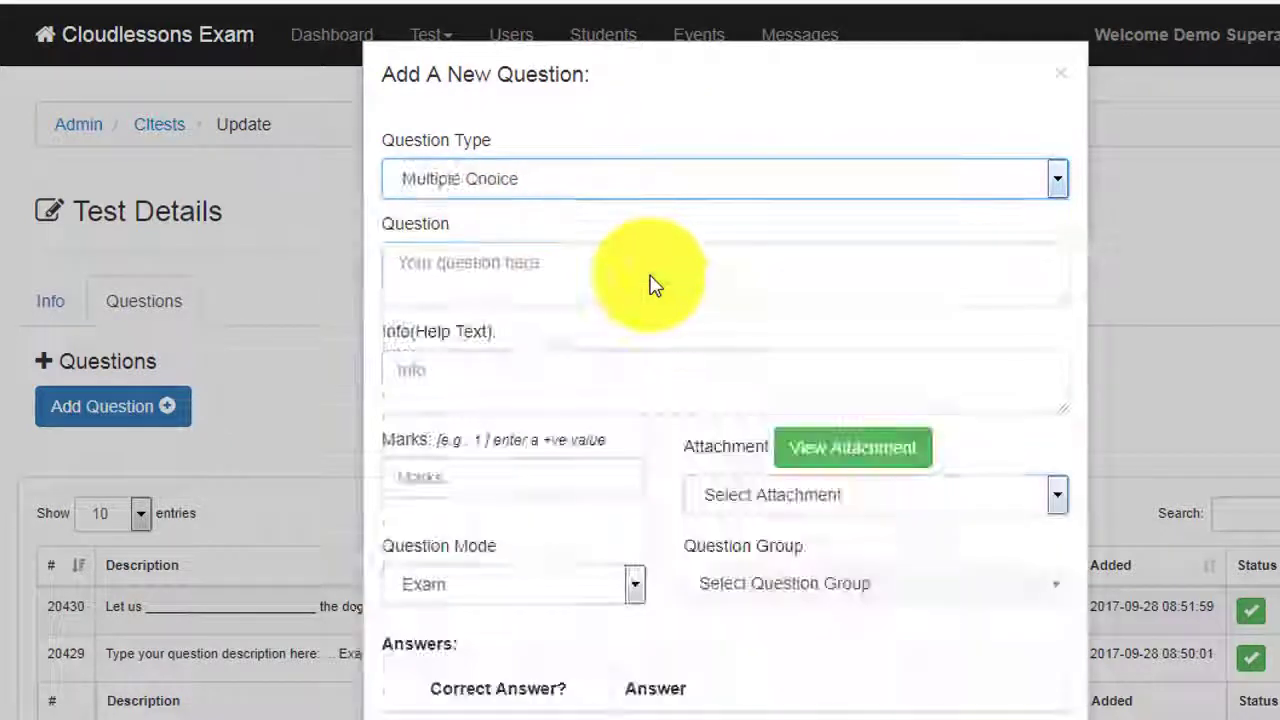
Step: Paste the South Australia capital question and its instructions, and set 1 mark
click(651, 275)
text(What is the capital city of South Australia?)
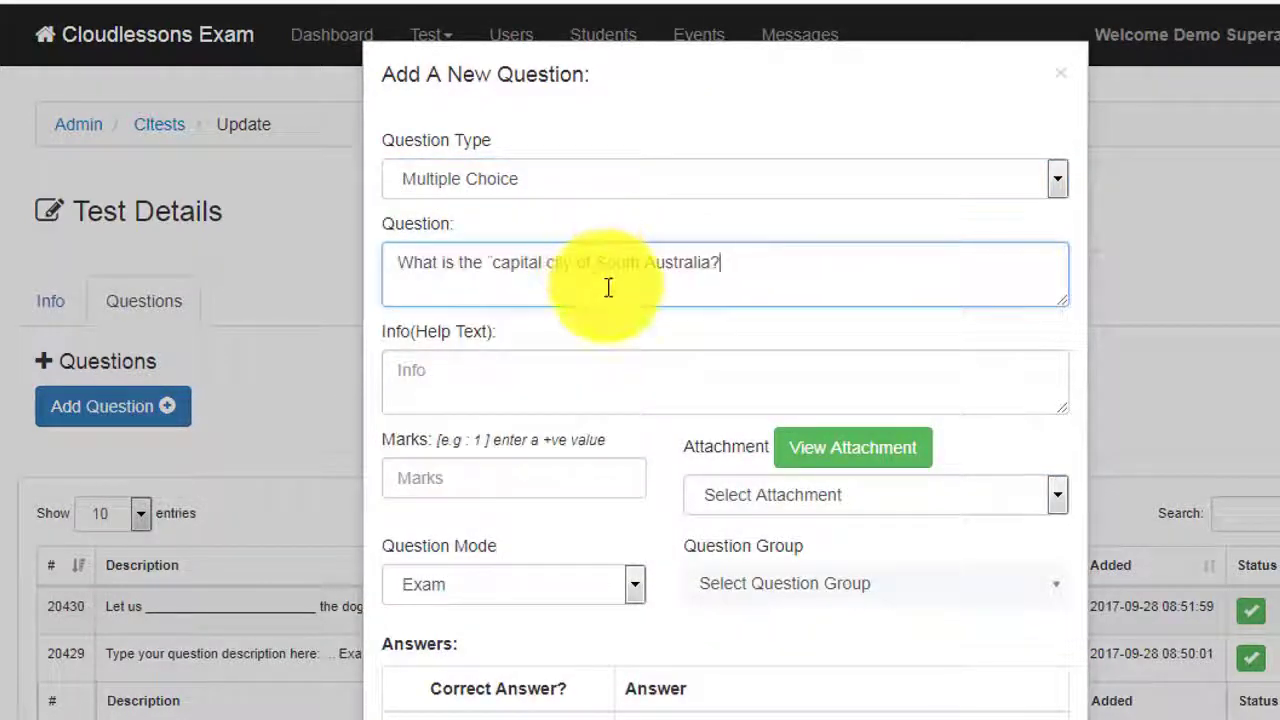
click(626, 388)
text(click the circle for the correct answer.)
click(526, 482)
text(1)
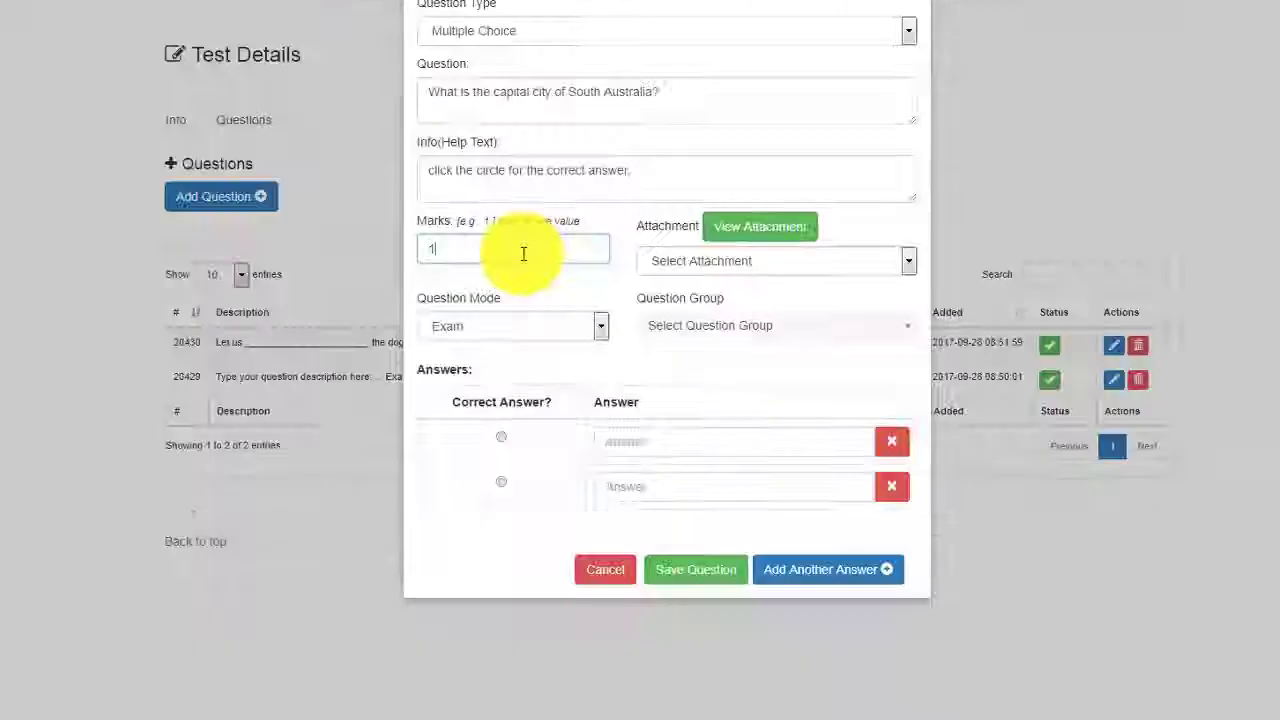
Step: Enter six city answers, including Melbourne, Sydney, Adelaide, Brisbane and Hobart
click(732, 440)
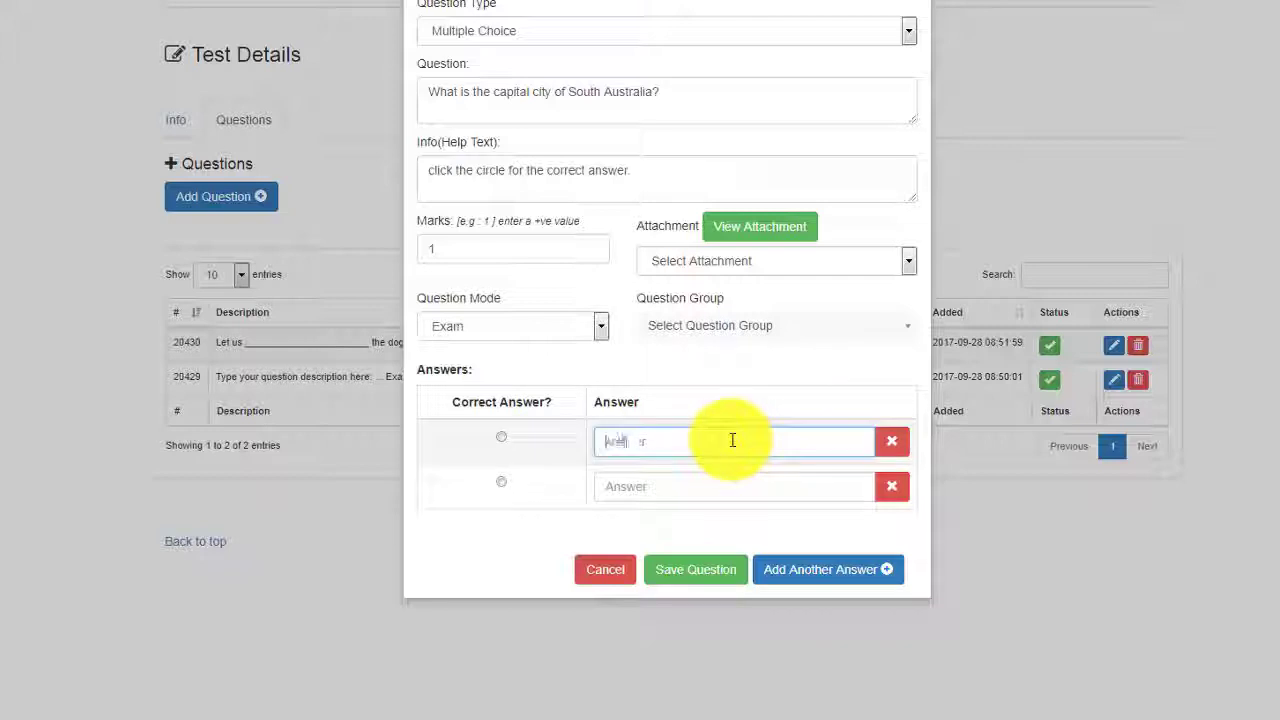
text(Melbourne)
click(714, 486)
text(Sy)
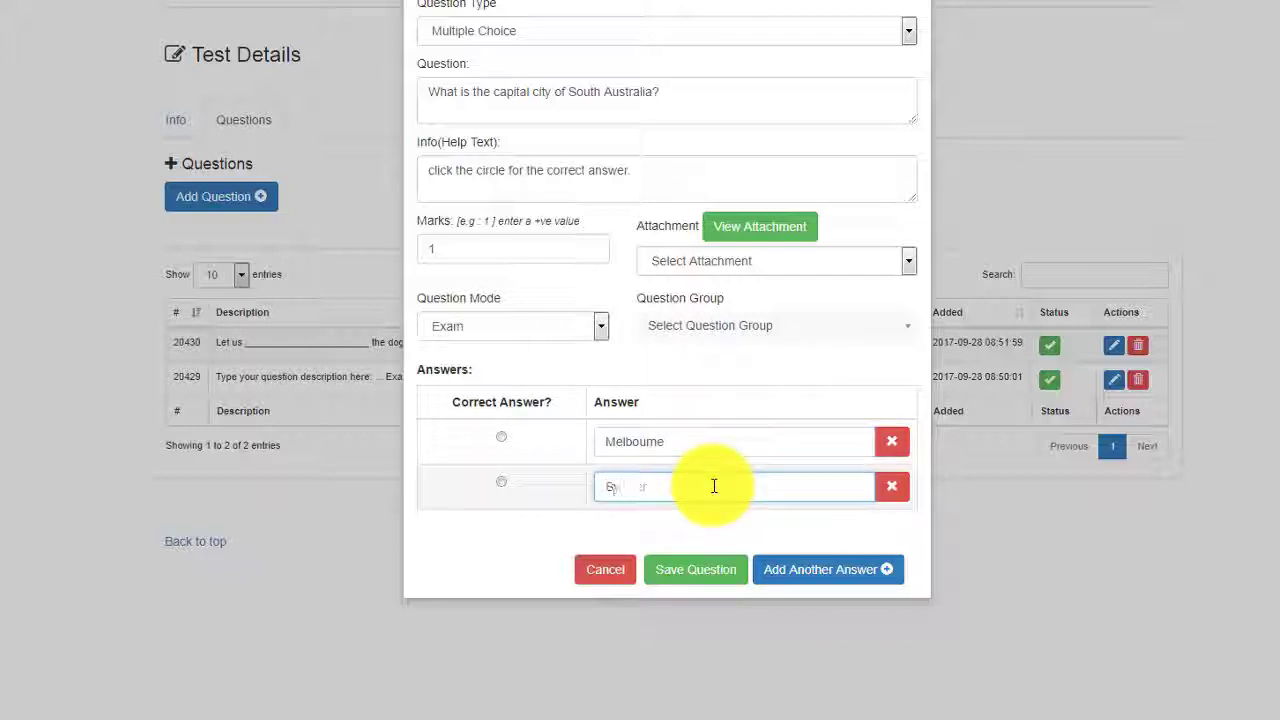
text(dney)
key(Return)
text(Perth)
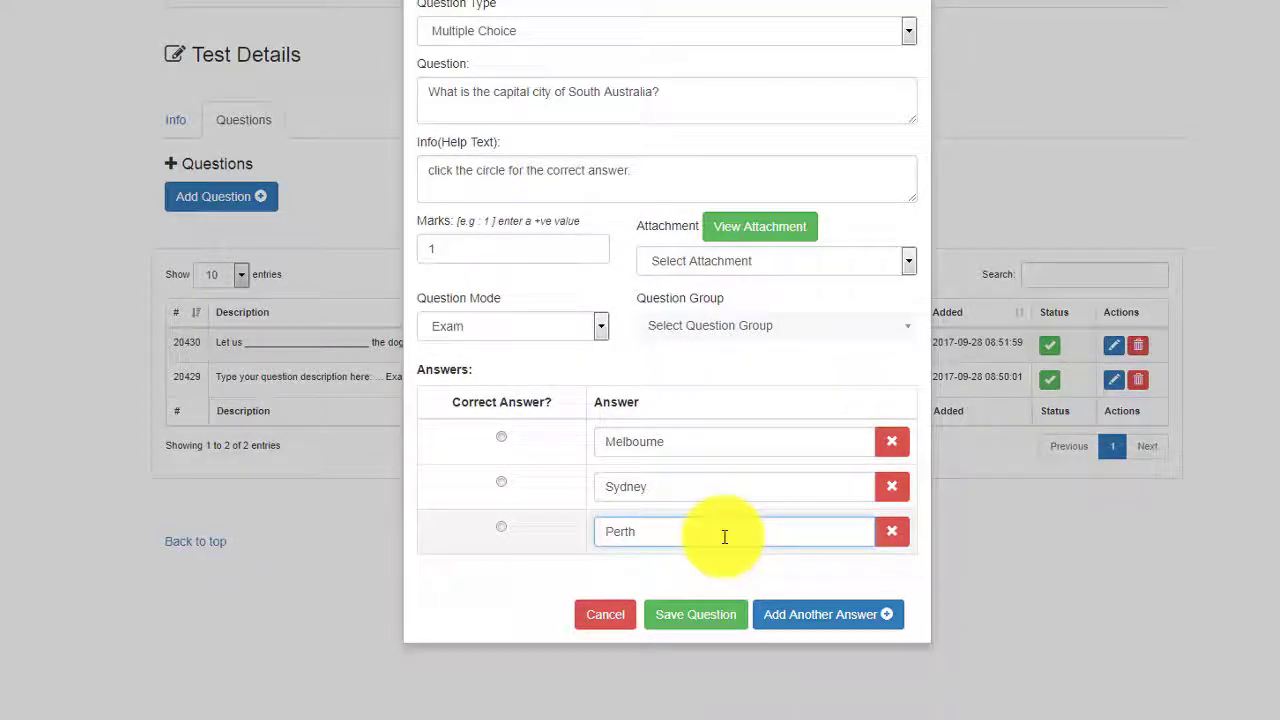
key(Return)
text(Adelaide)
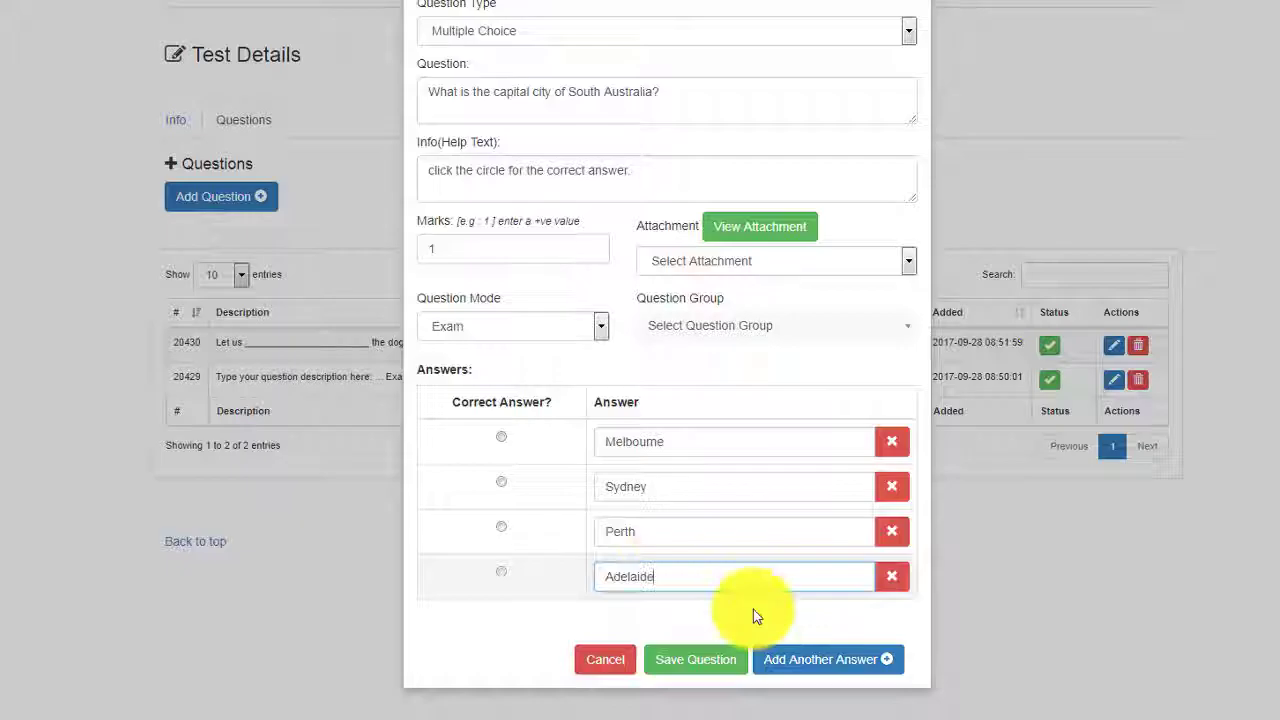
key(Return)
text(Bri)
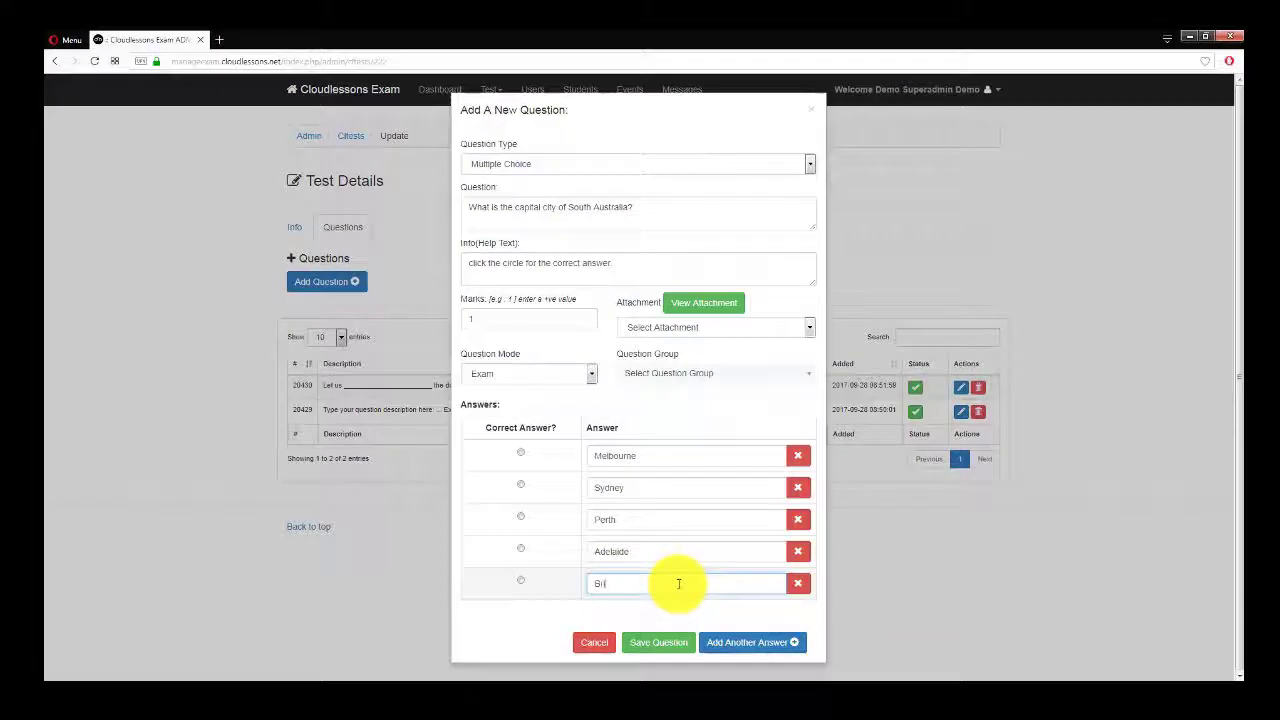
text(sbane)
key(Return)
text(Hobart)
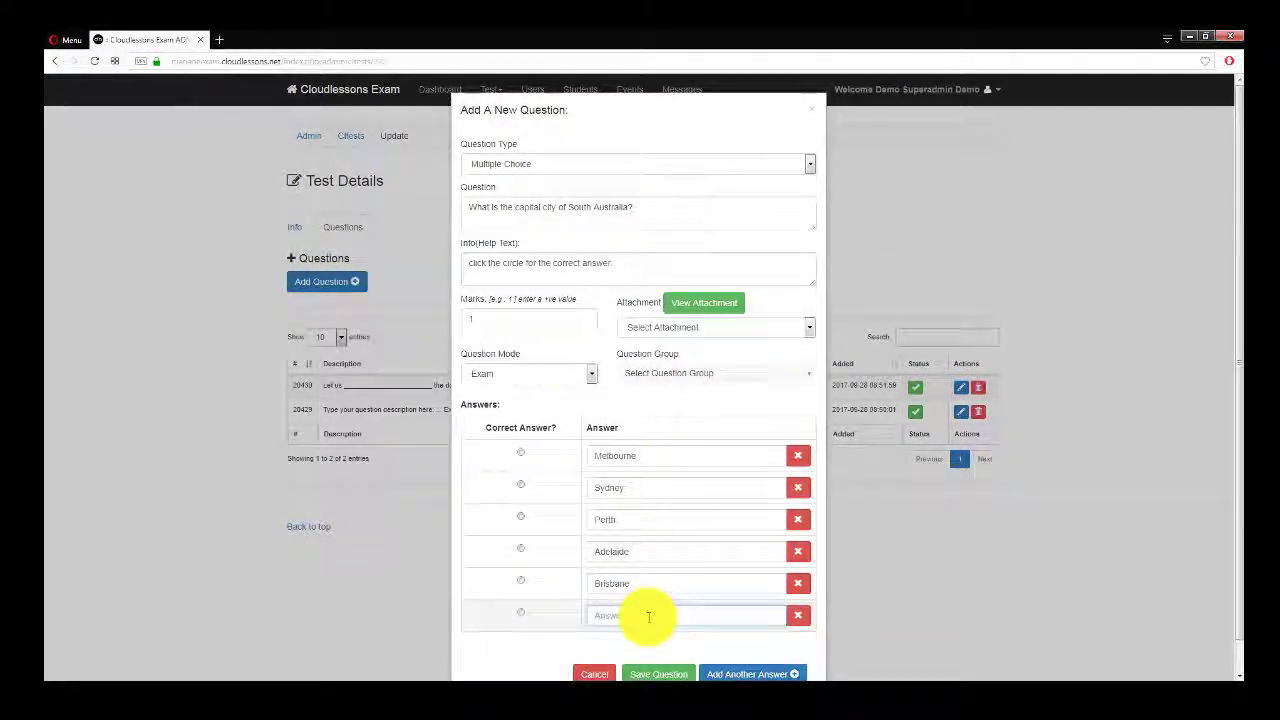
Step: Mark Adelaide as correct, place the question in Question Group 3, and save it
click(520, 548)
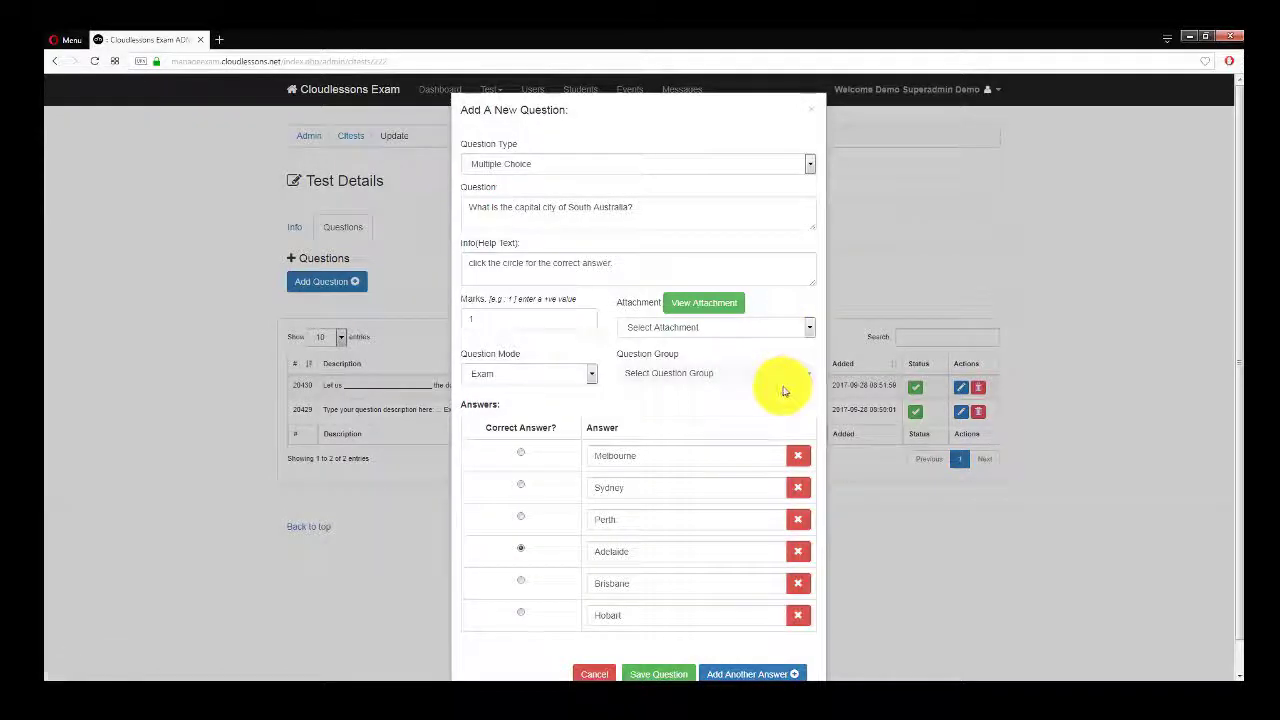
click(772, 376)
click(735, 438)
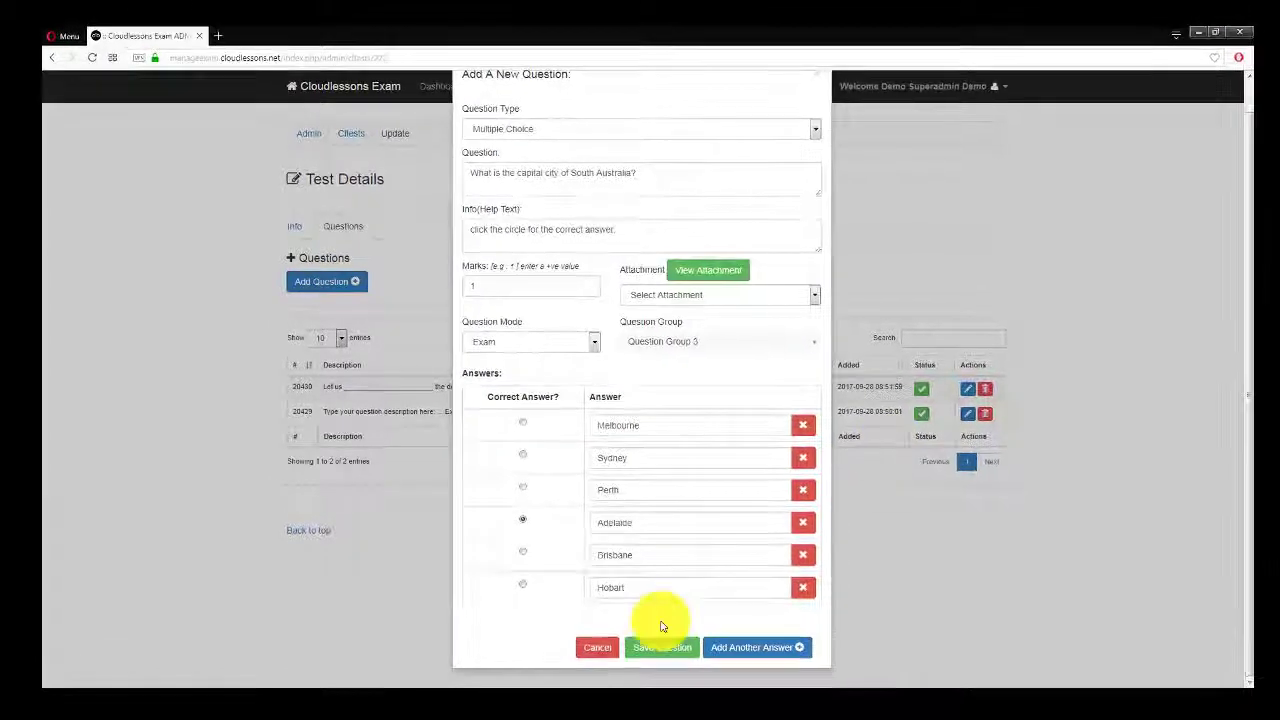
click(658, 674)
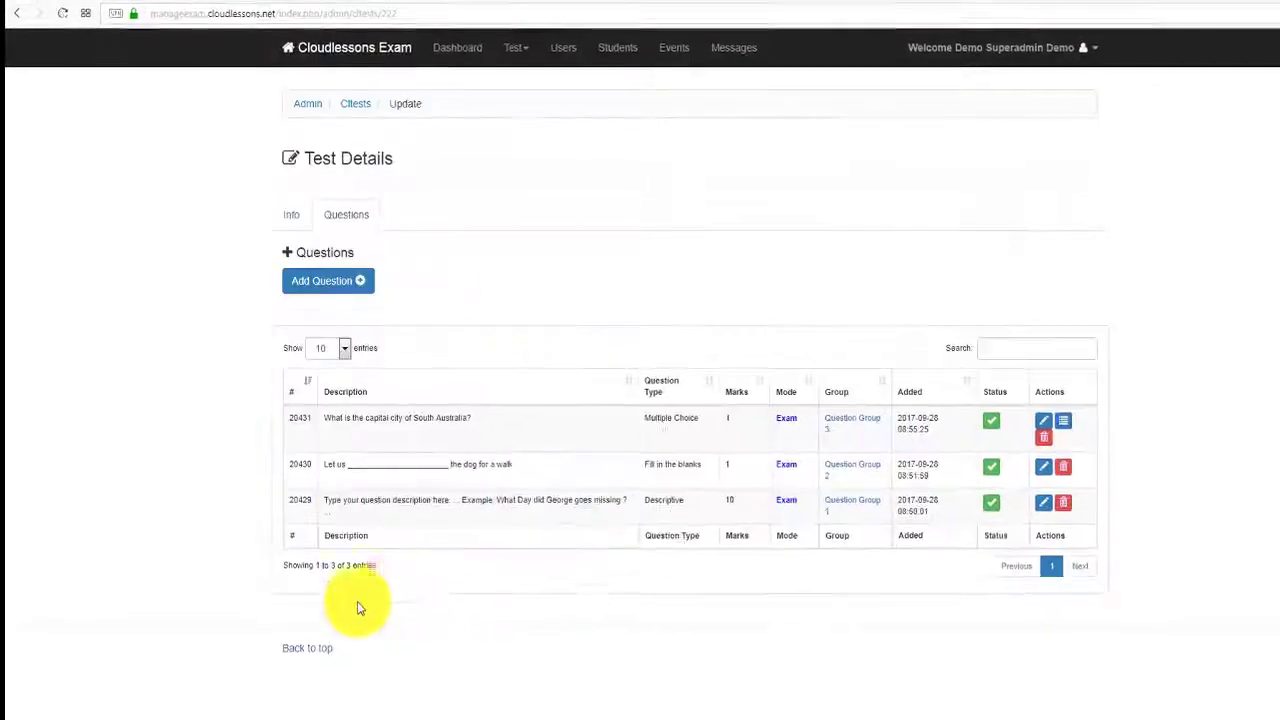
Step: Start a Spelling App question and paste in the spell-the-word-dog question
click(340, 280)
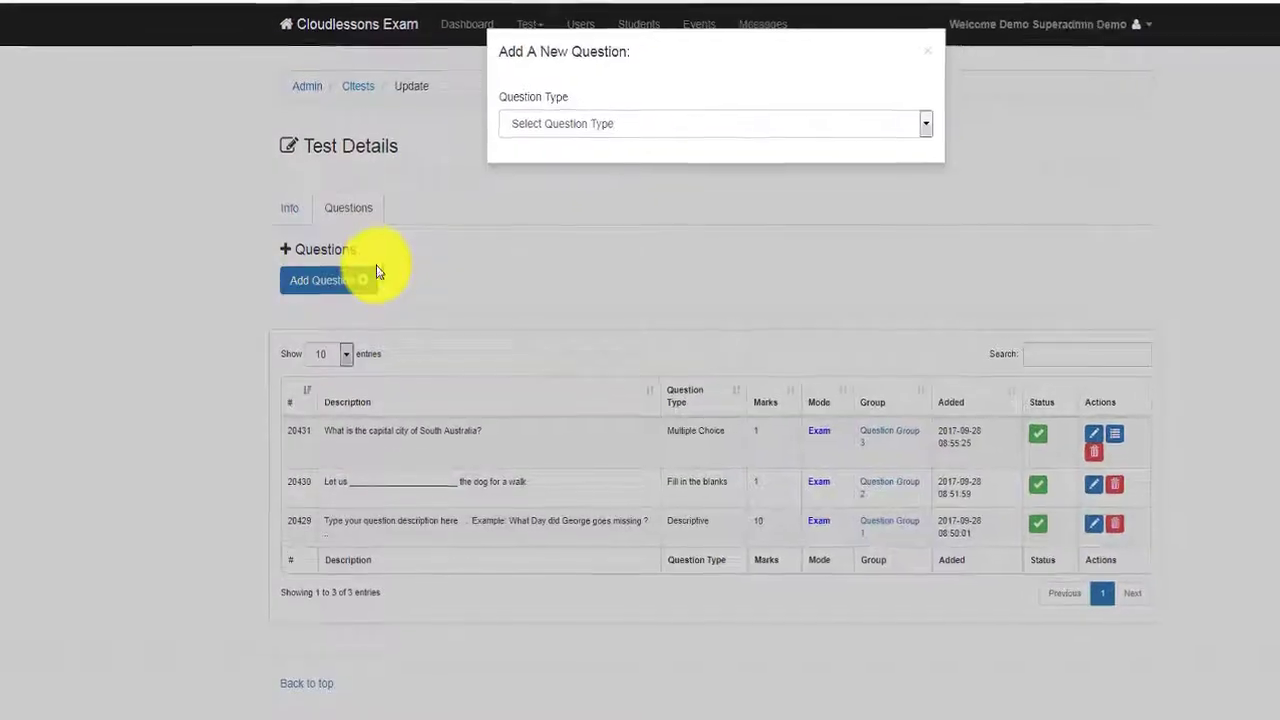
click(725, 118)
click(697, 209)
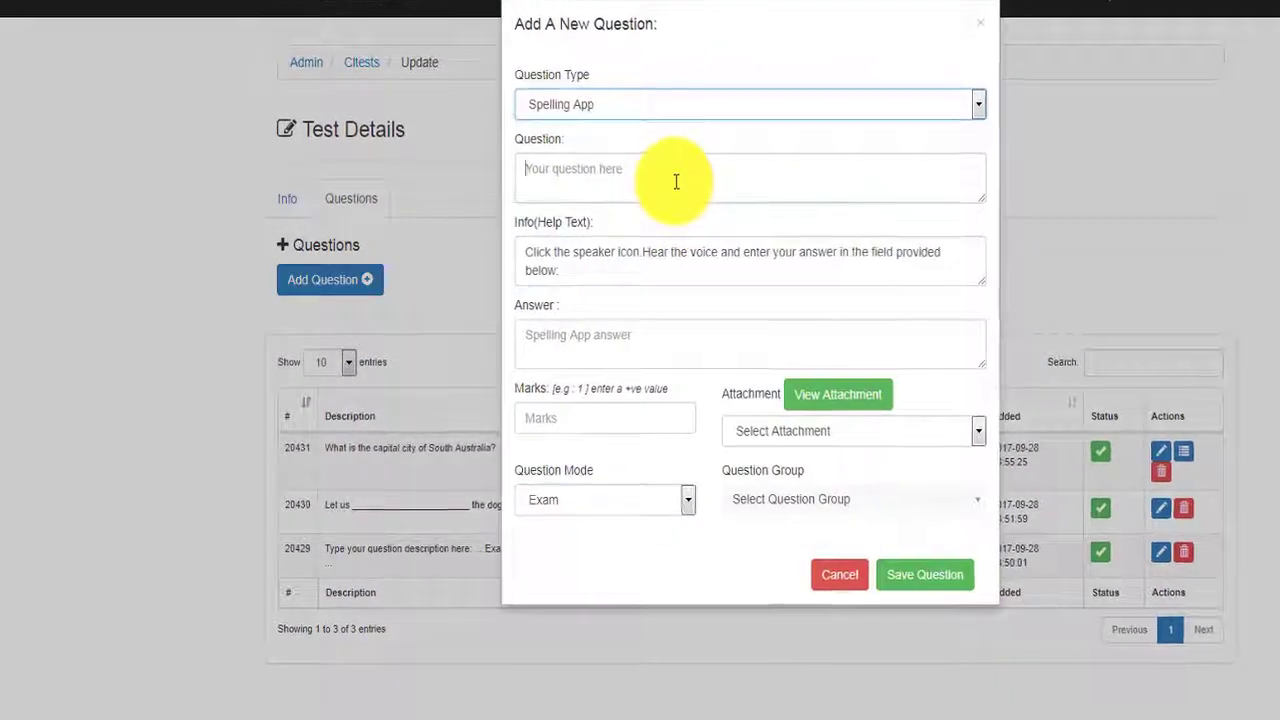
click(683, 179)
text(A dog makes a great pet. Now spell the word dog.)
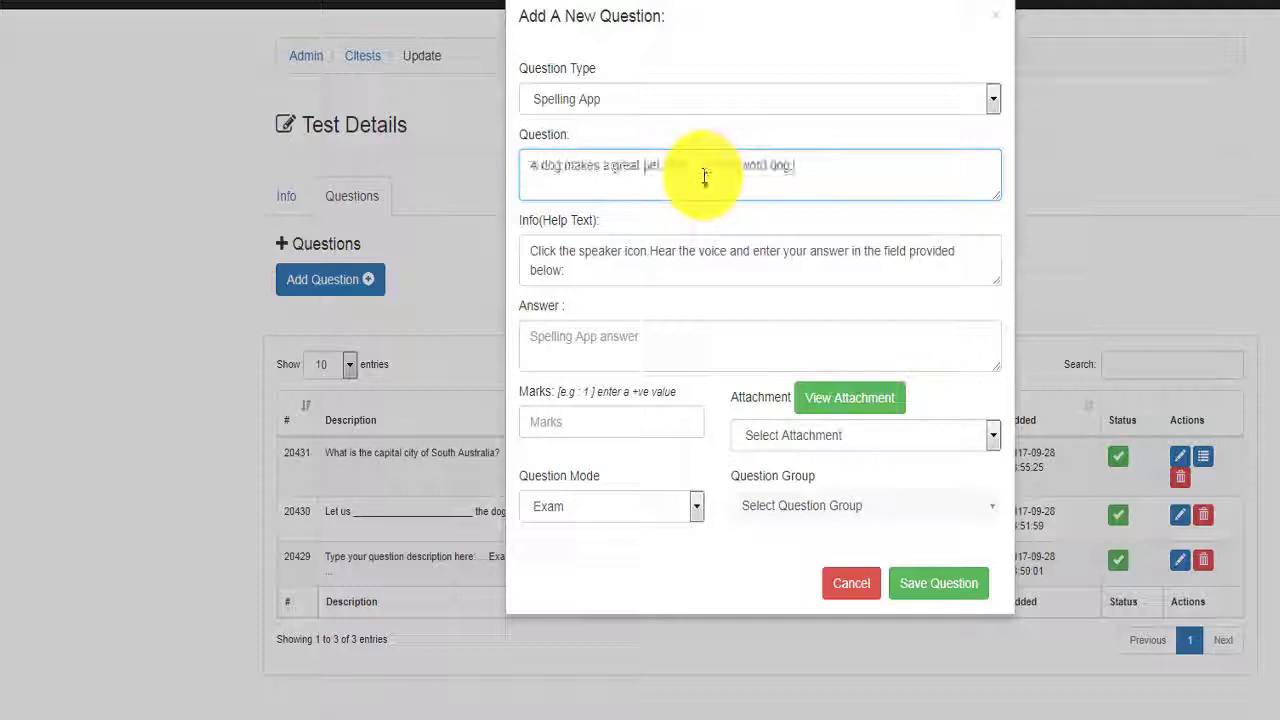
Step: Set the expected answer 'dog', 1 mark and Question Group 4, then save
click(692, 270)
click(651, 337)
text(dog)
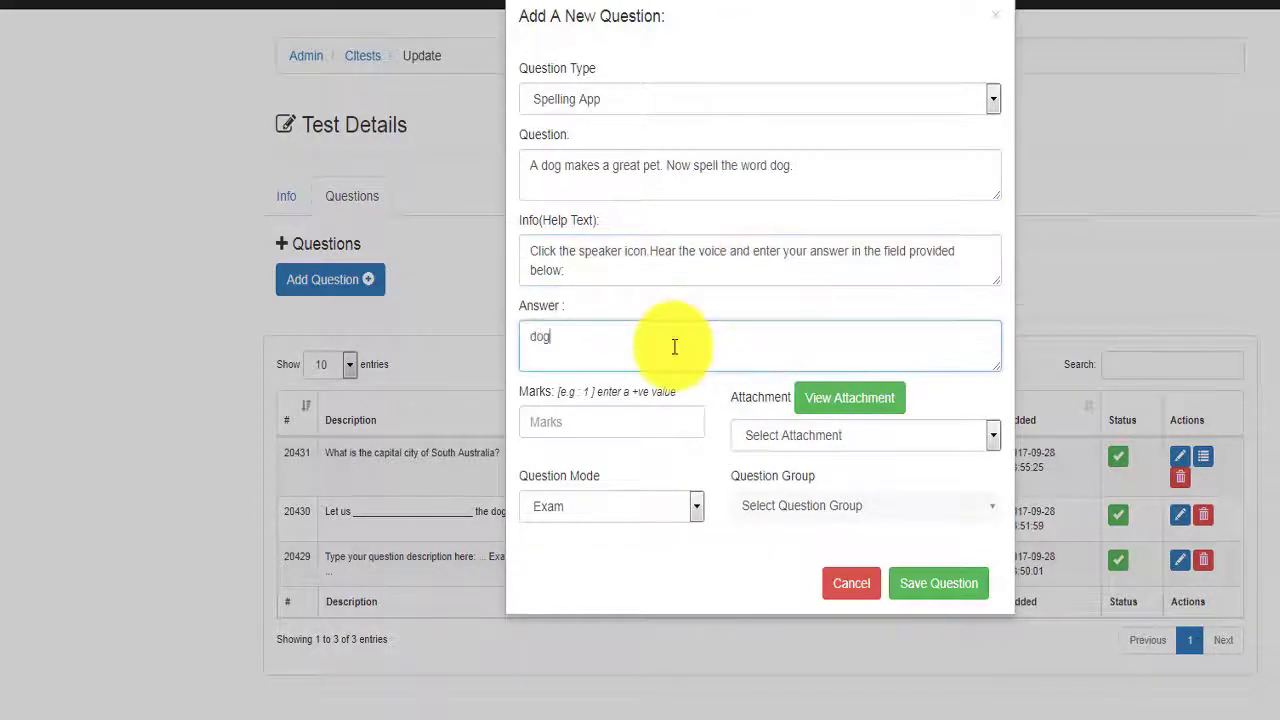
click(617, 424)
text(1)
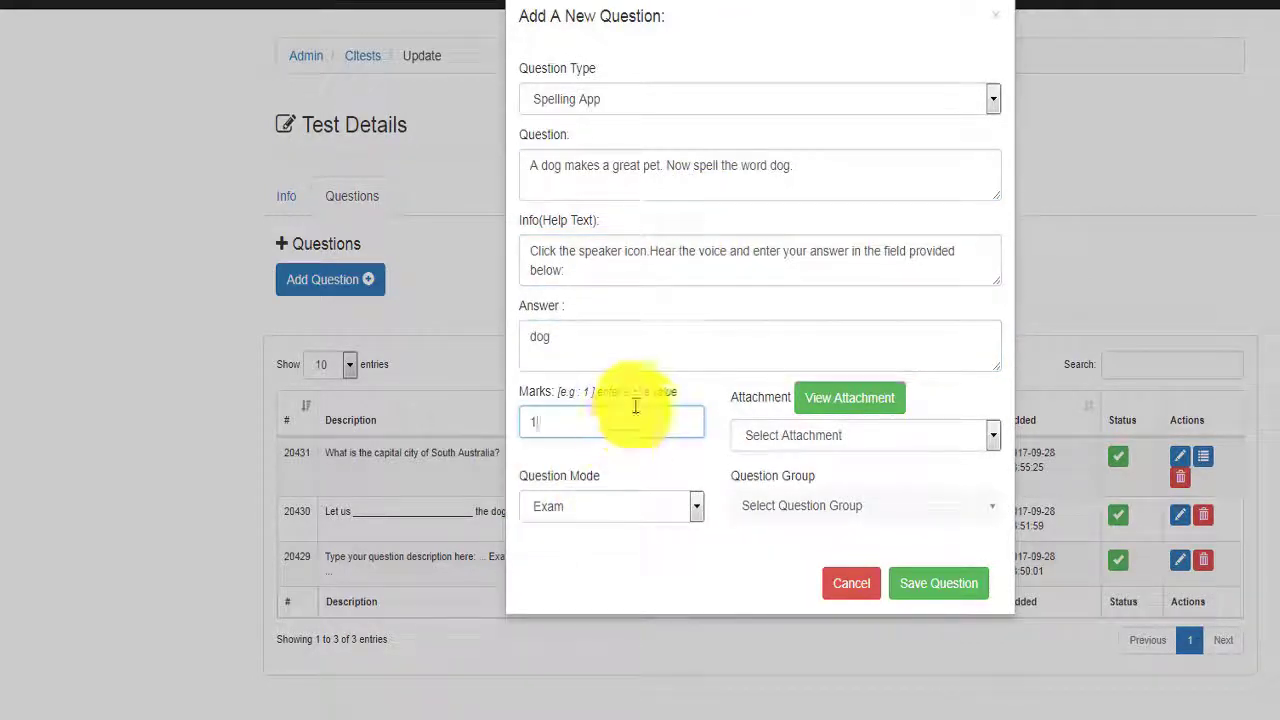
click(931, 510)
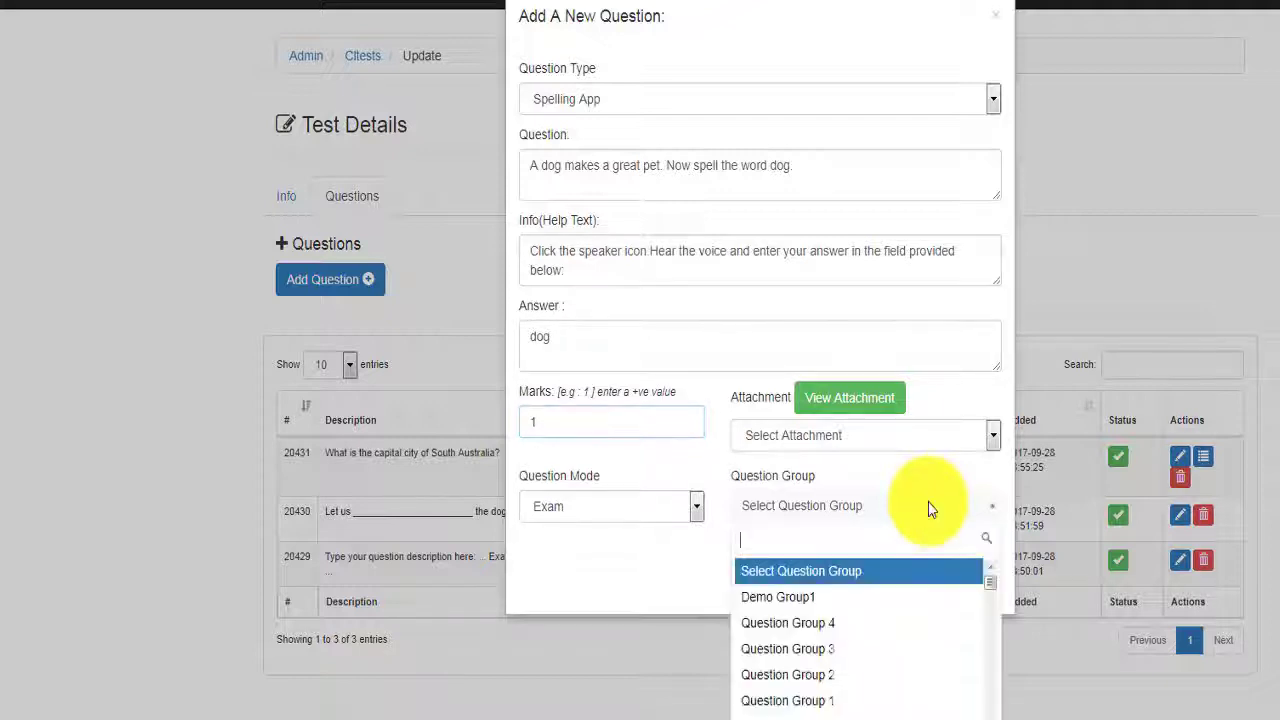
click(892, 637)
click(930, 590)
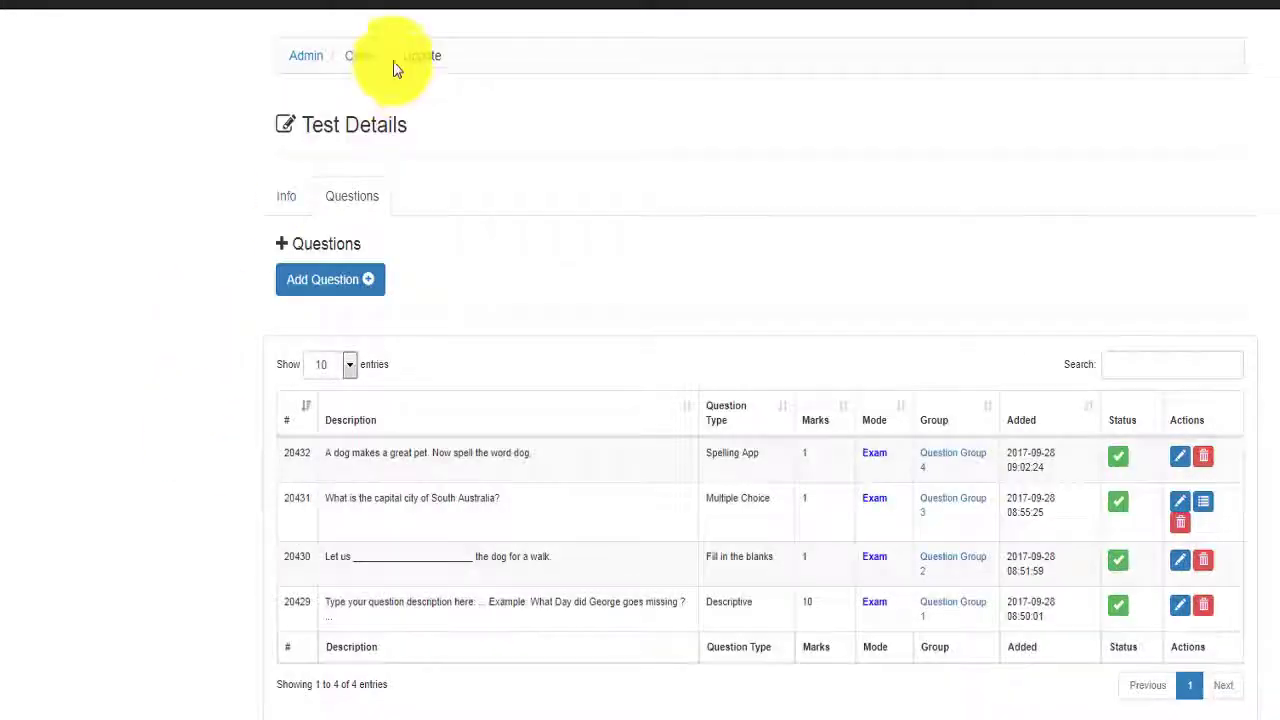
Step: Start a Computer Marked Text Answers question with the pasted three-line incorrect-word text
click(349, 301)
click(608, 120)
click(648, 232)
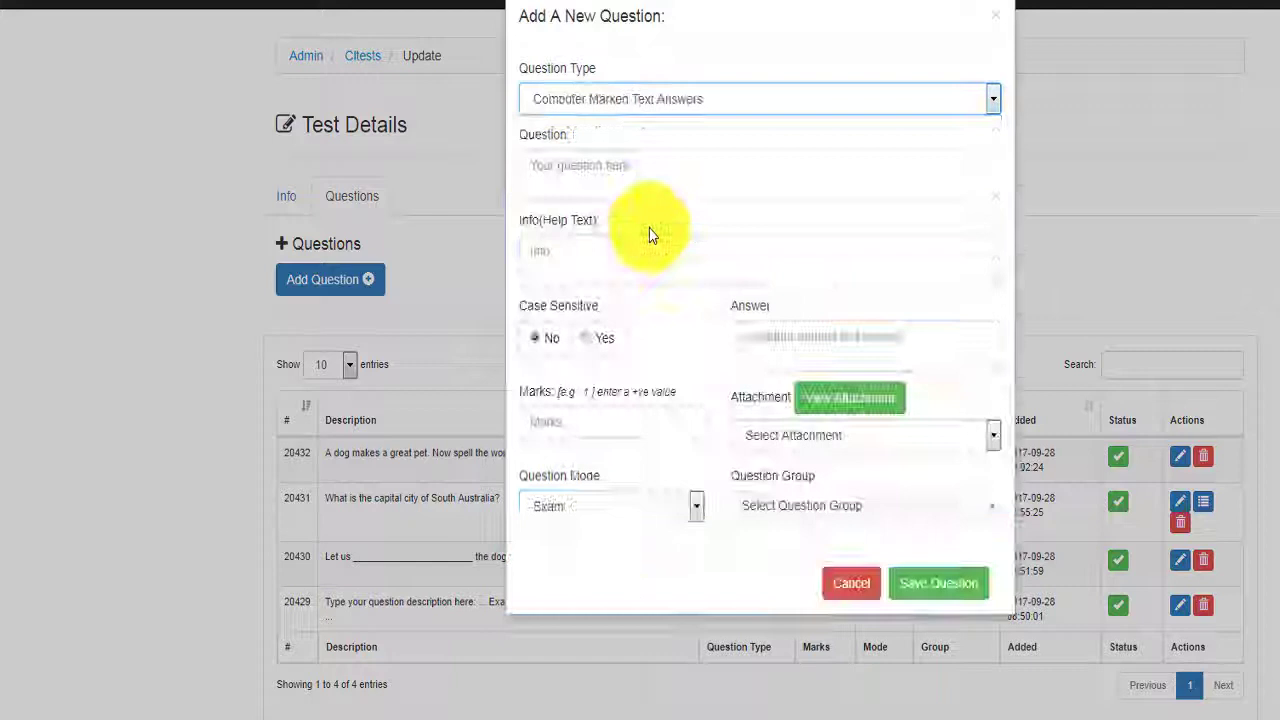
click(659, 177)
text(Each sentence has one word that is incorrect Write the word correctly in the box provided. We are going swimming at the beach.)
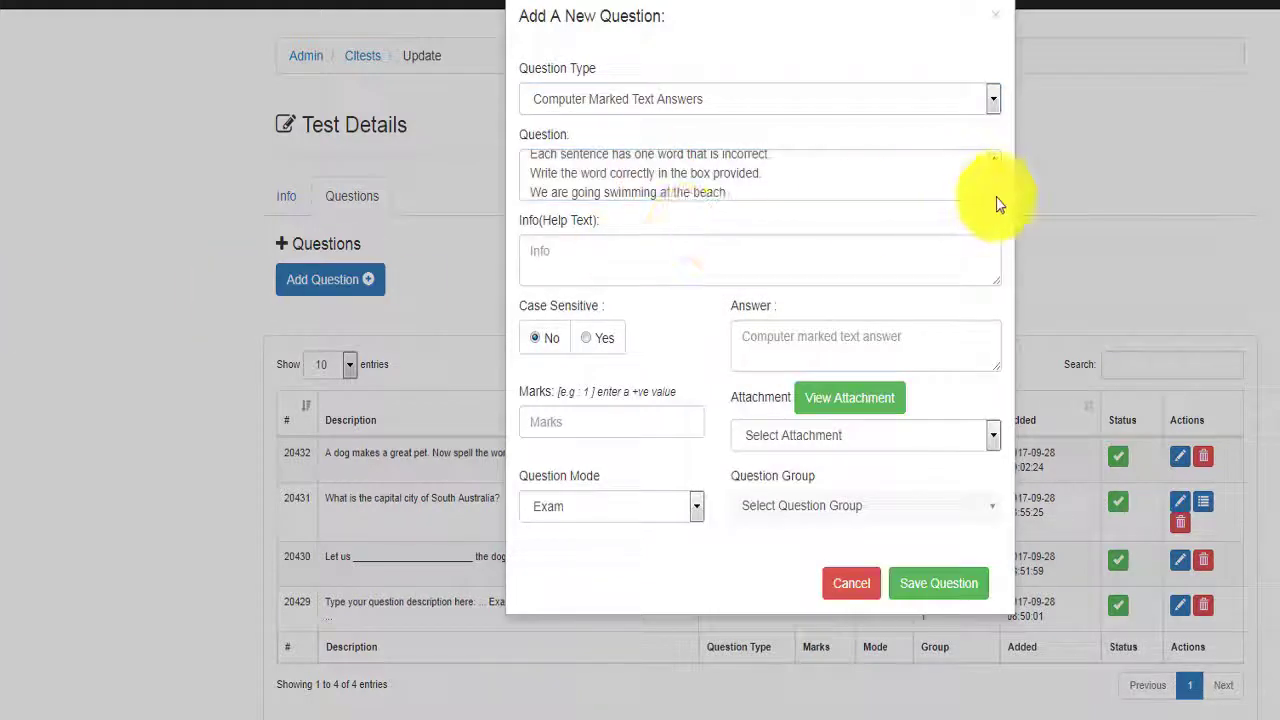
drag(990, 198, 974, 240)
Step: Set answer 'swimming', 1 mark and Question Group 5, then save the question
click(875, 378)
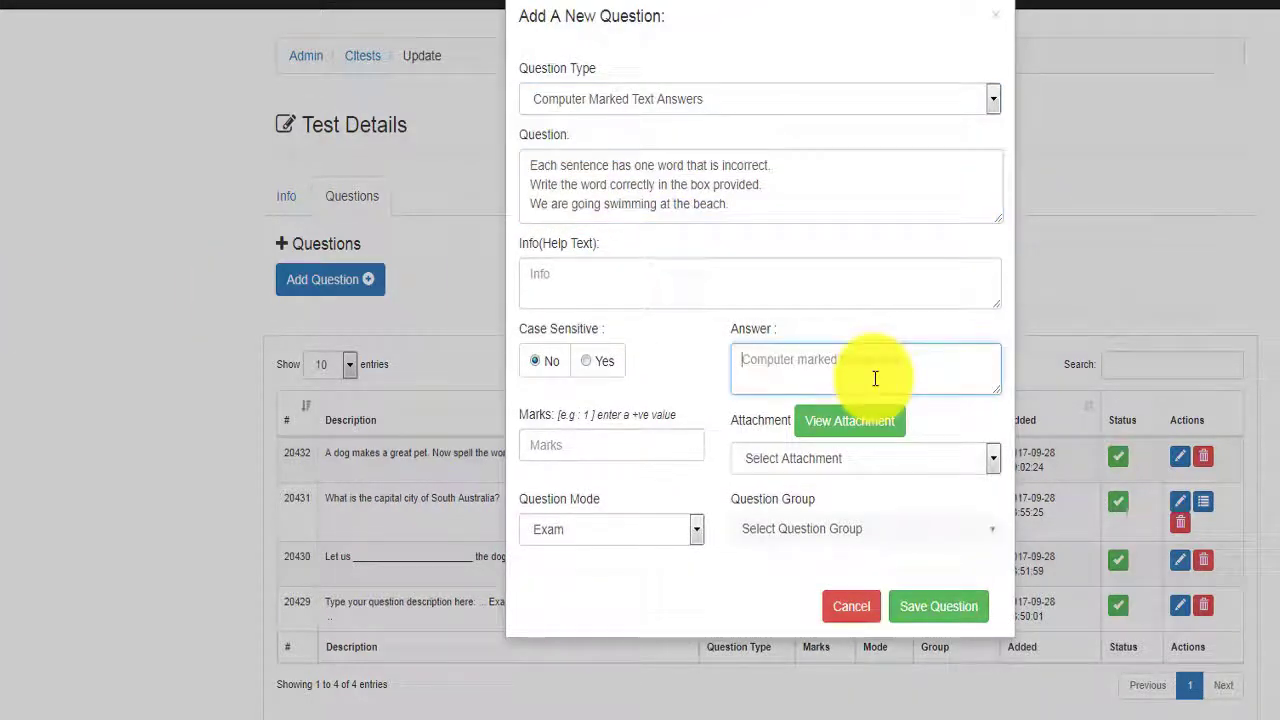
click(624, 457)
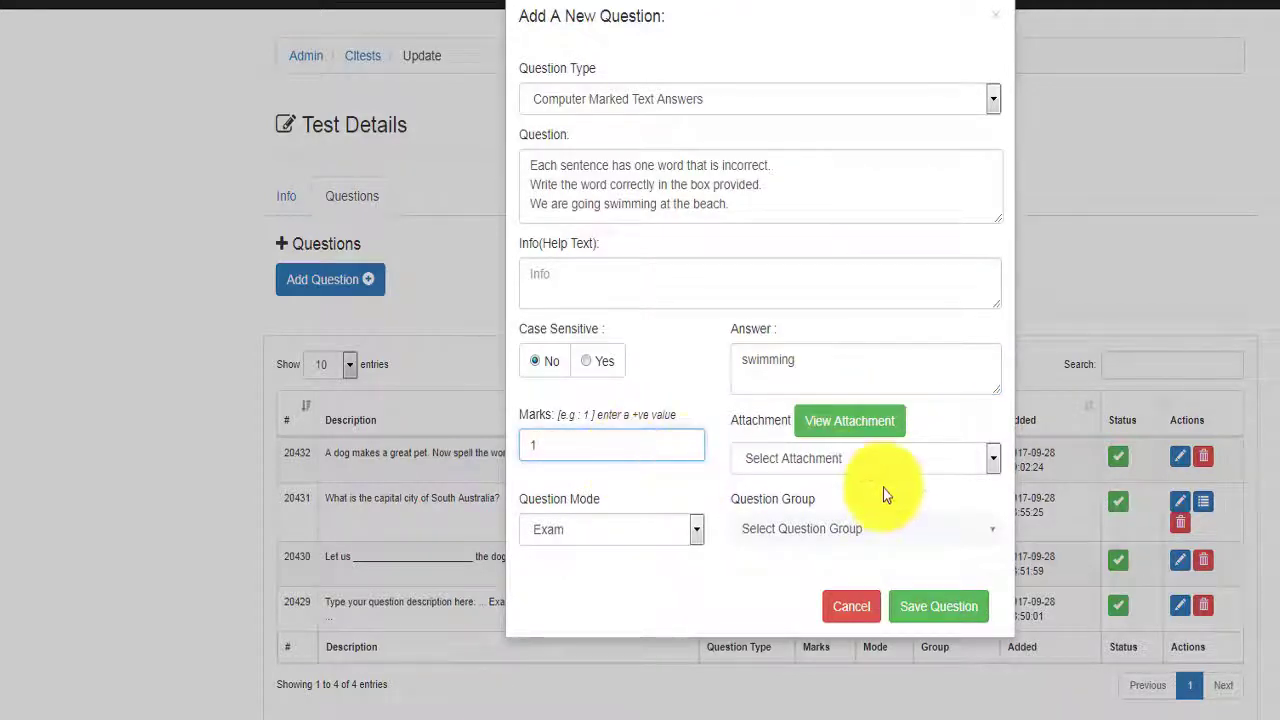
click(904, 540)
click(886, 695)
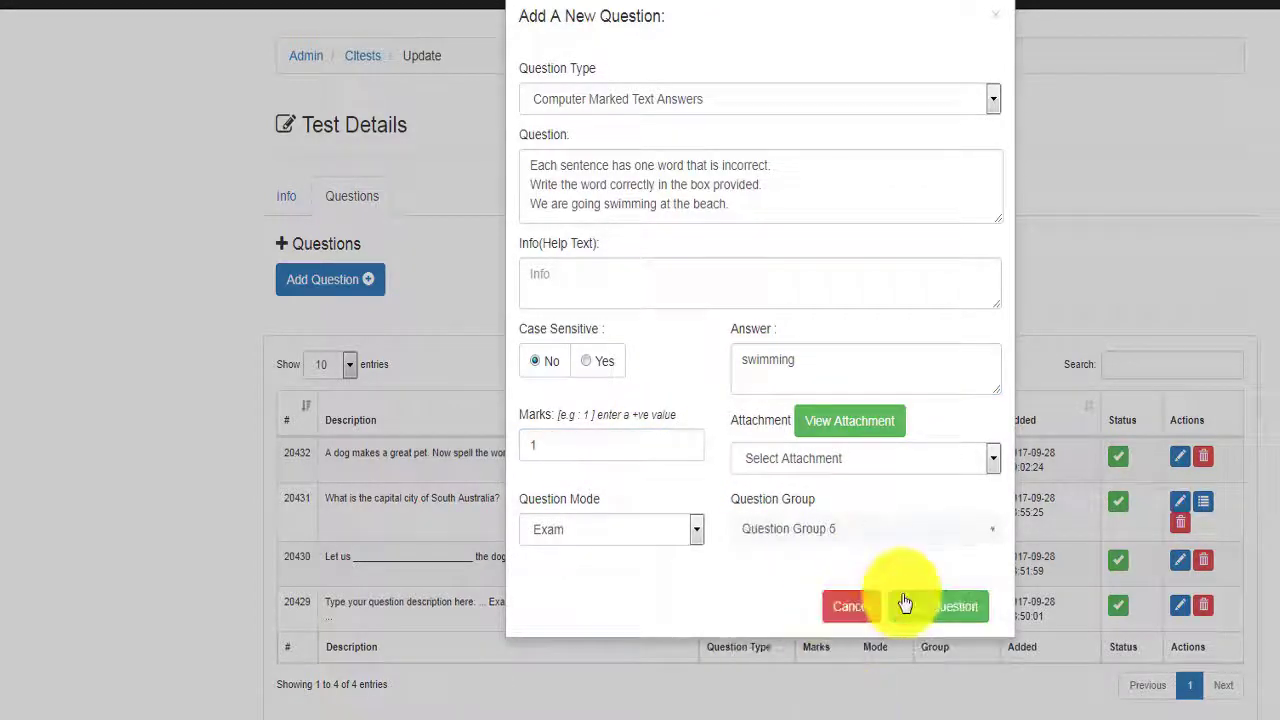
click(937, 606)
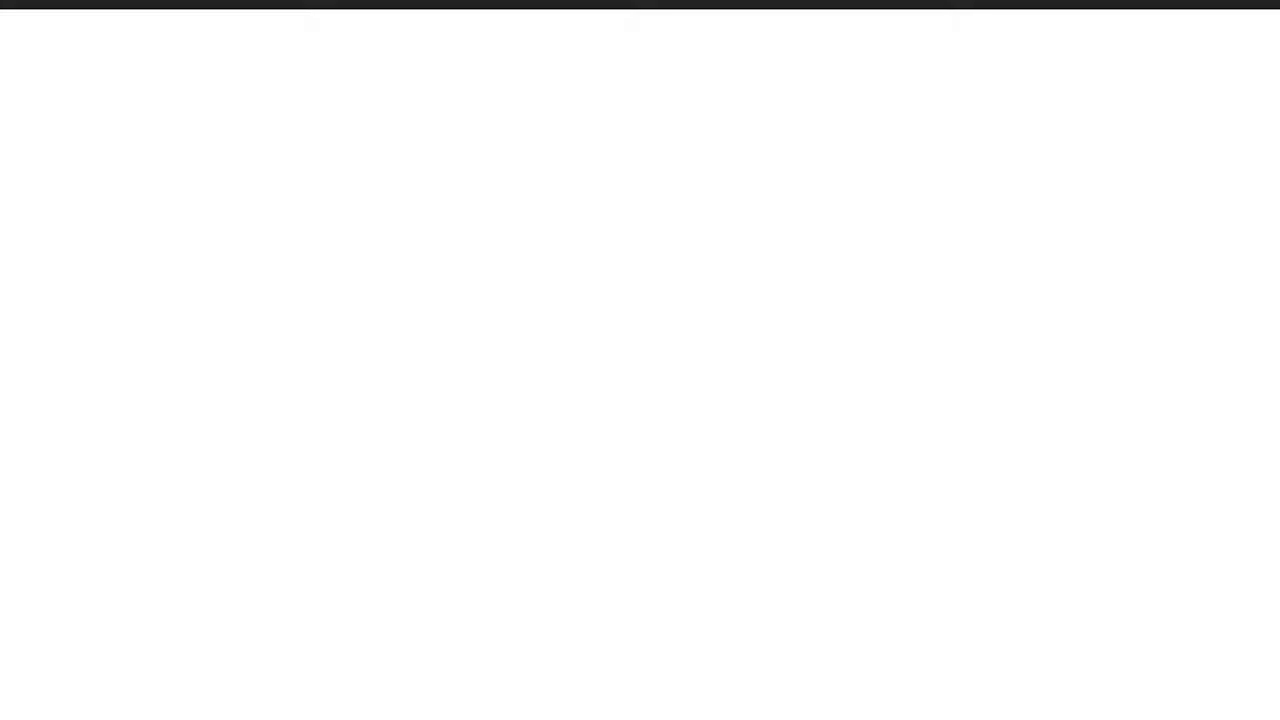
Step: Start a Computer Marked Multiple Text Answers question with the pasted three-line text
click(71, 394)
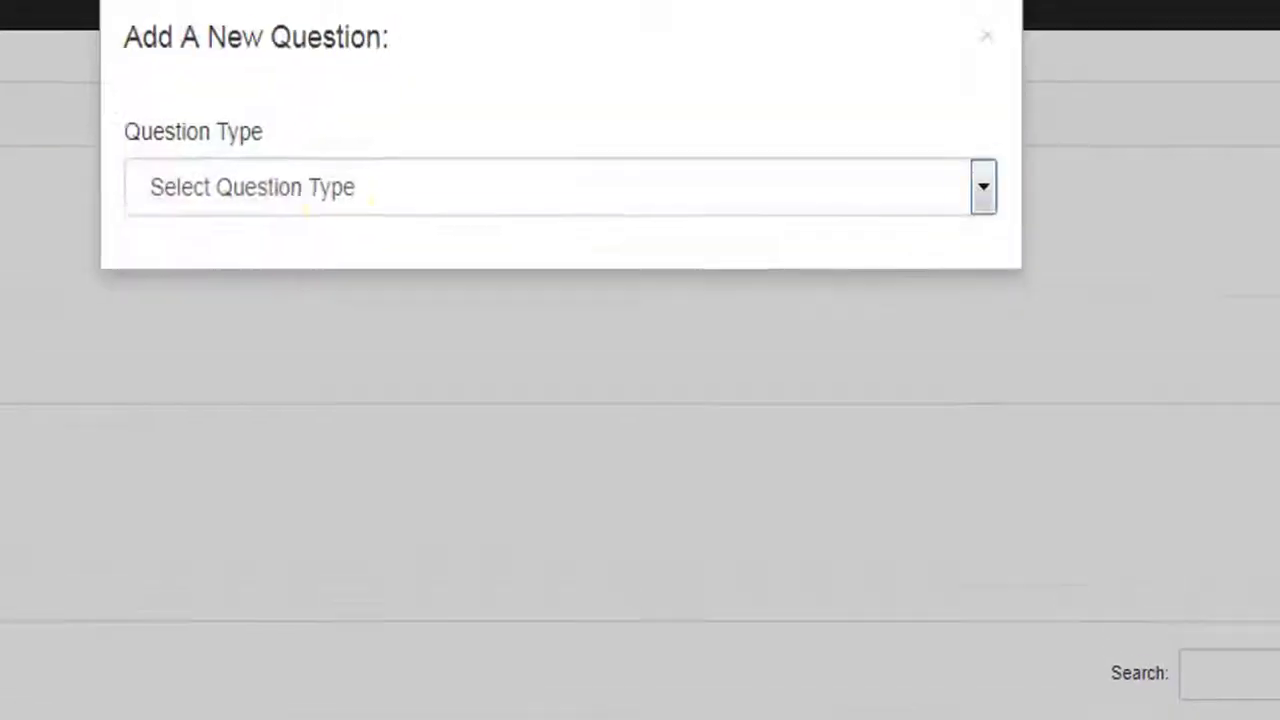
click(331, 205)
click(369, 460)
click(371, 332)
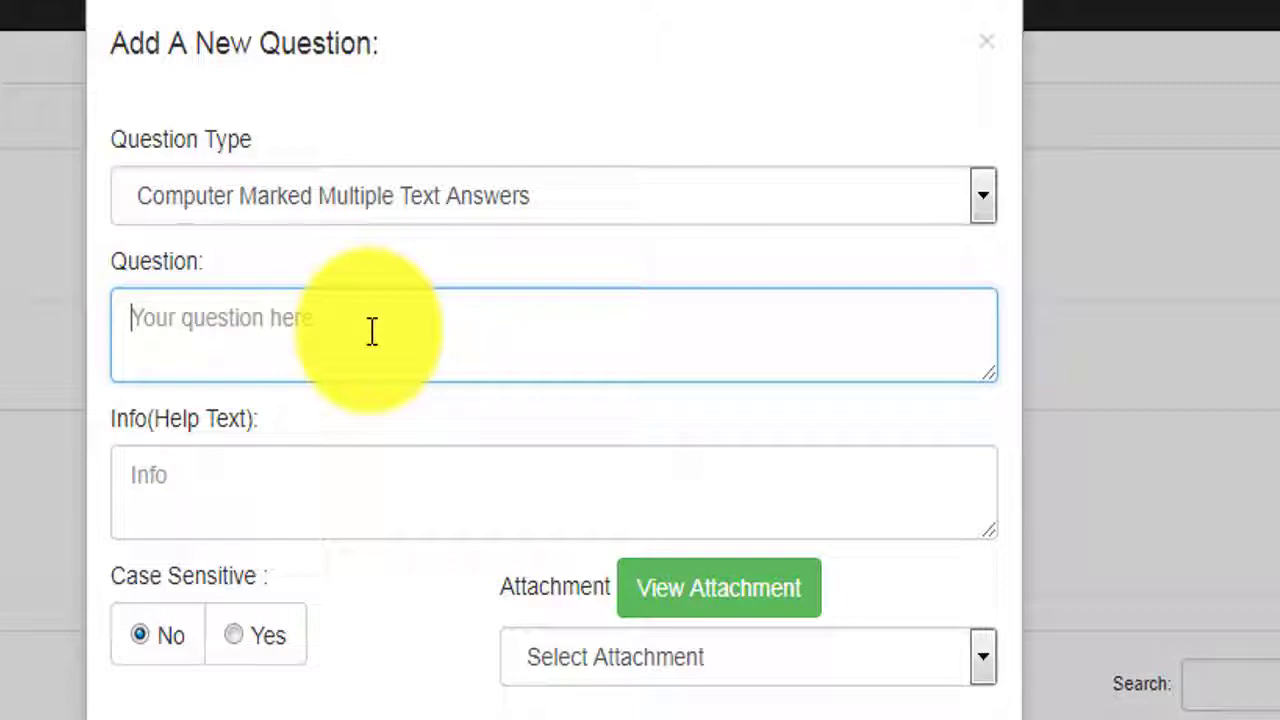
text(Read the text. Each line has one word that is incorrect. Math was very hard for me in the Past. But now, I enjoy it very much.)
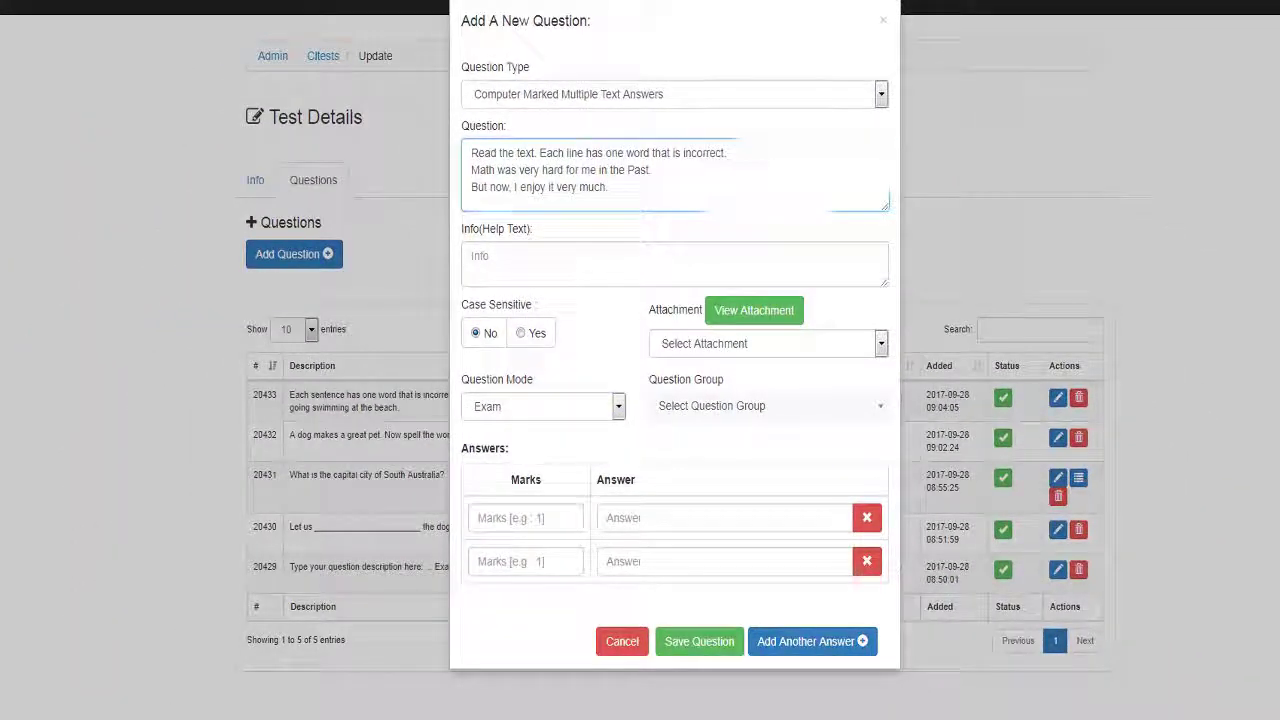
Step: Give answers very, Math and enjoy marks 1, 1 and 2, in Question Group 6
click(531, 325)
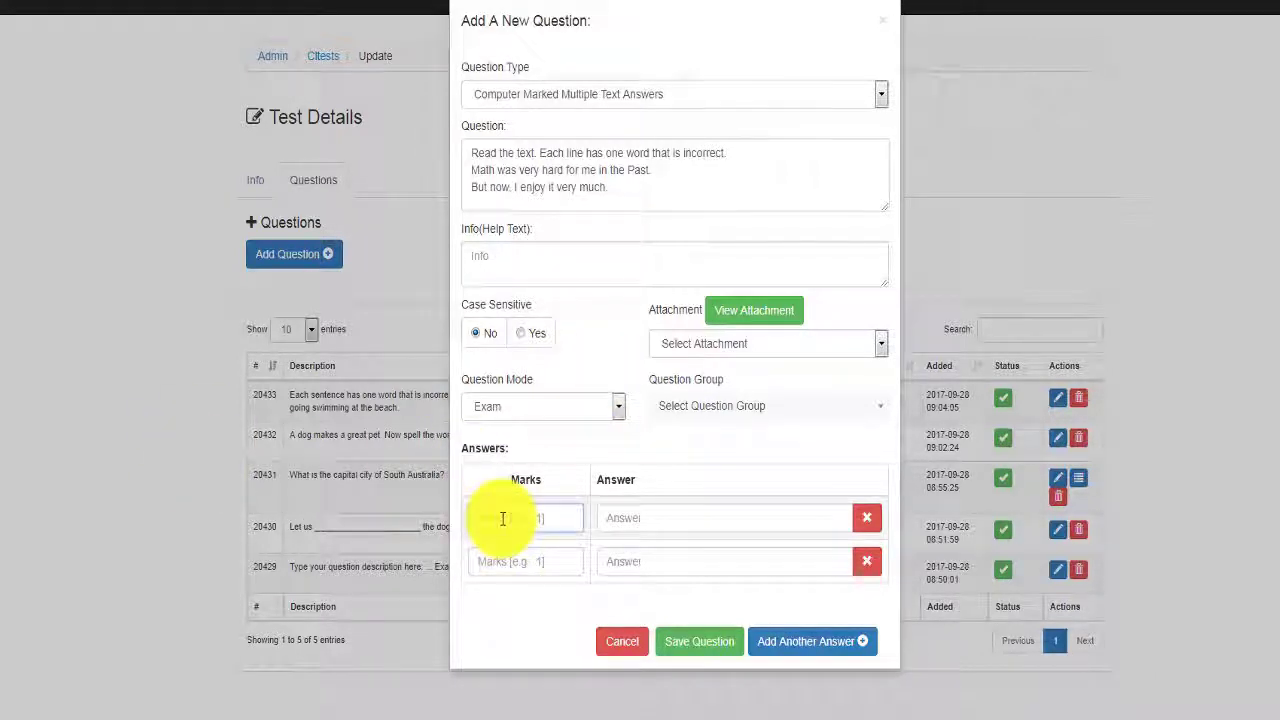
text(1)
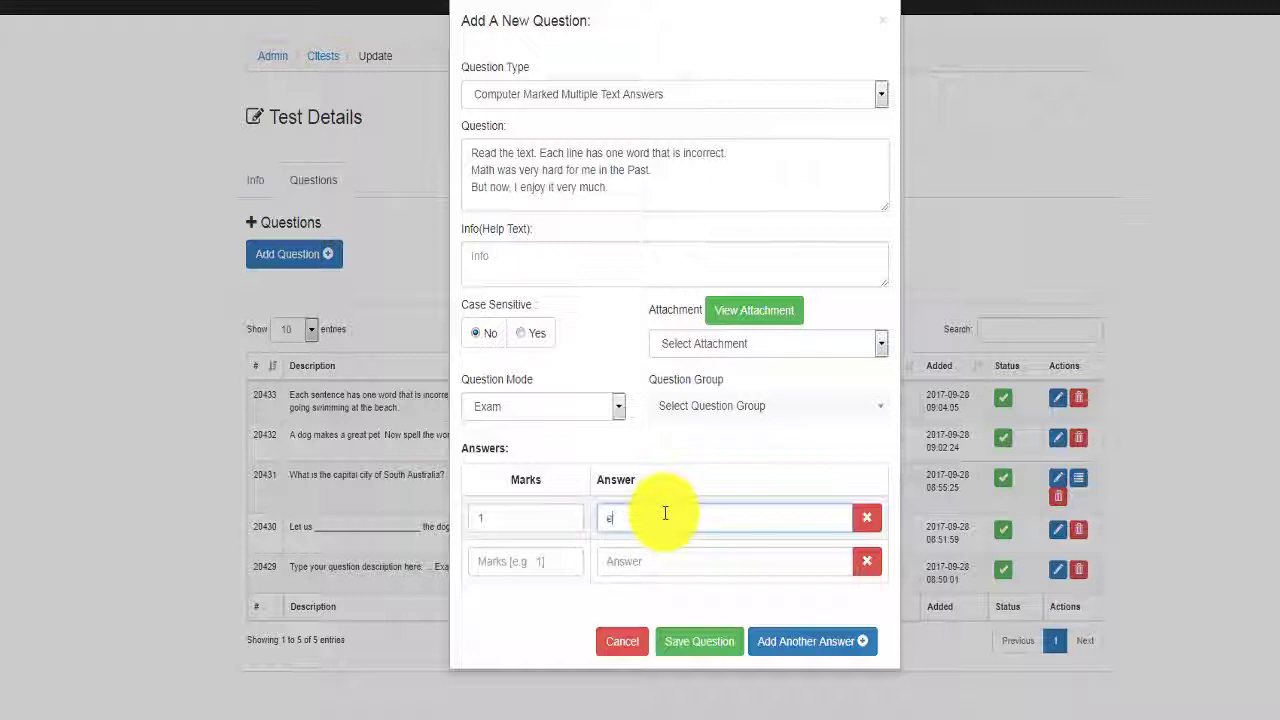
click(529, 564)
text(1)
key(Tab)
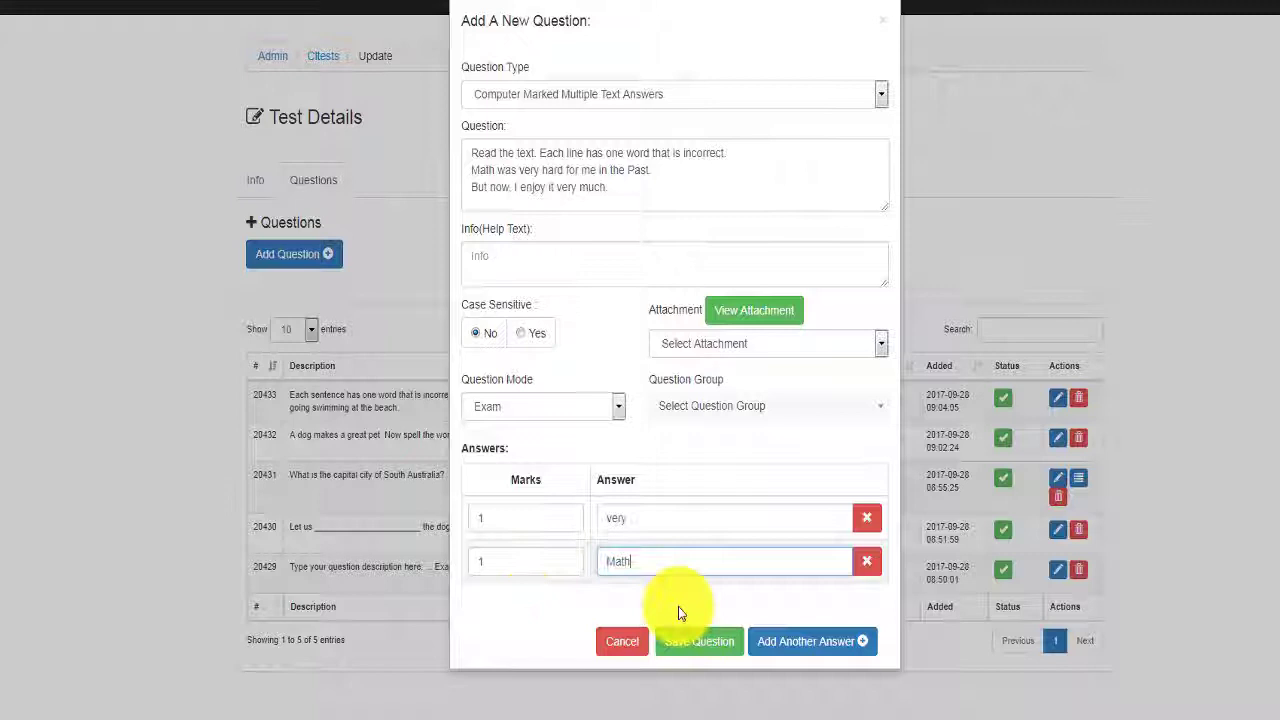
click(786, 644)
click(523, 595)
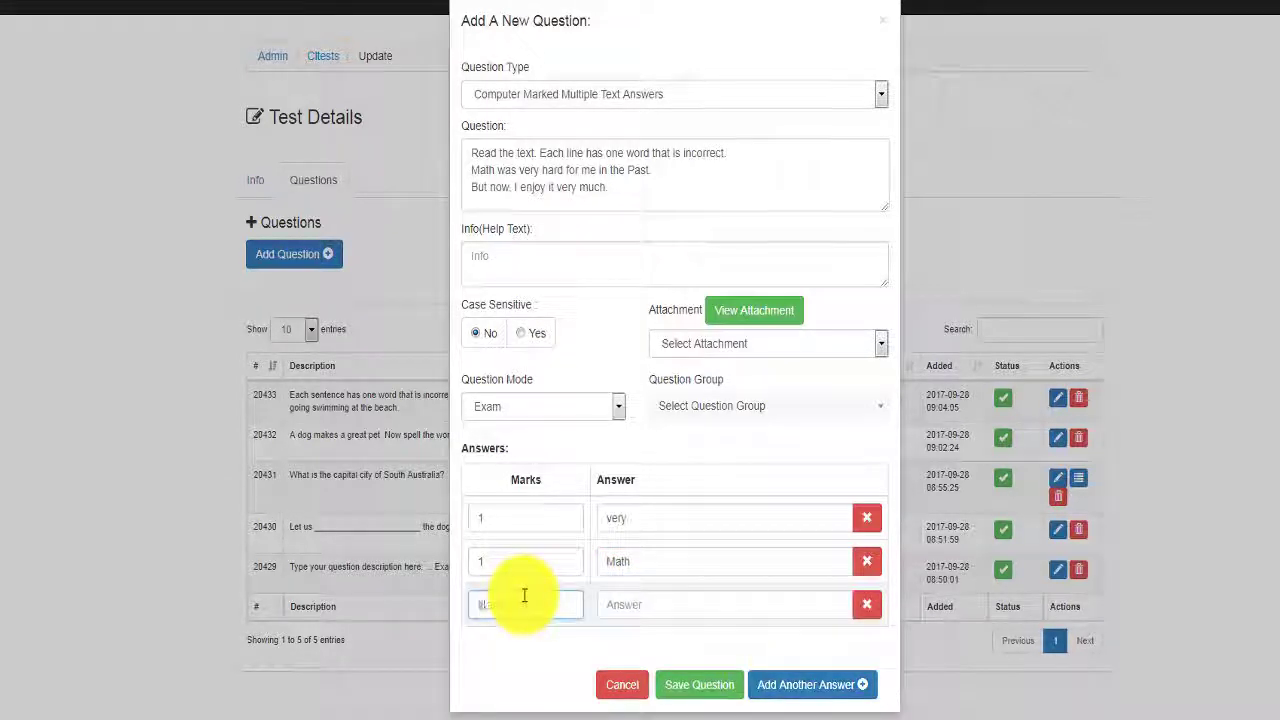
text(2)
key(Tab)
text(enjoy)
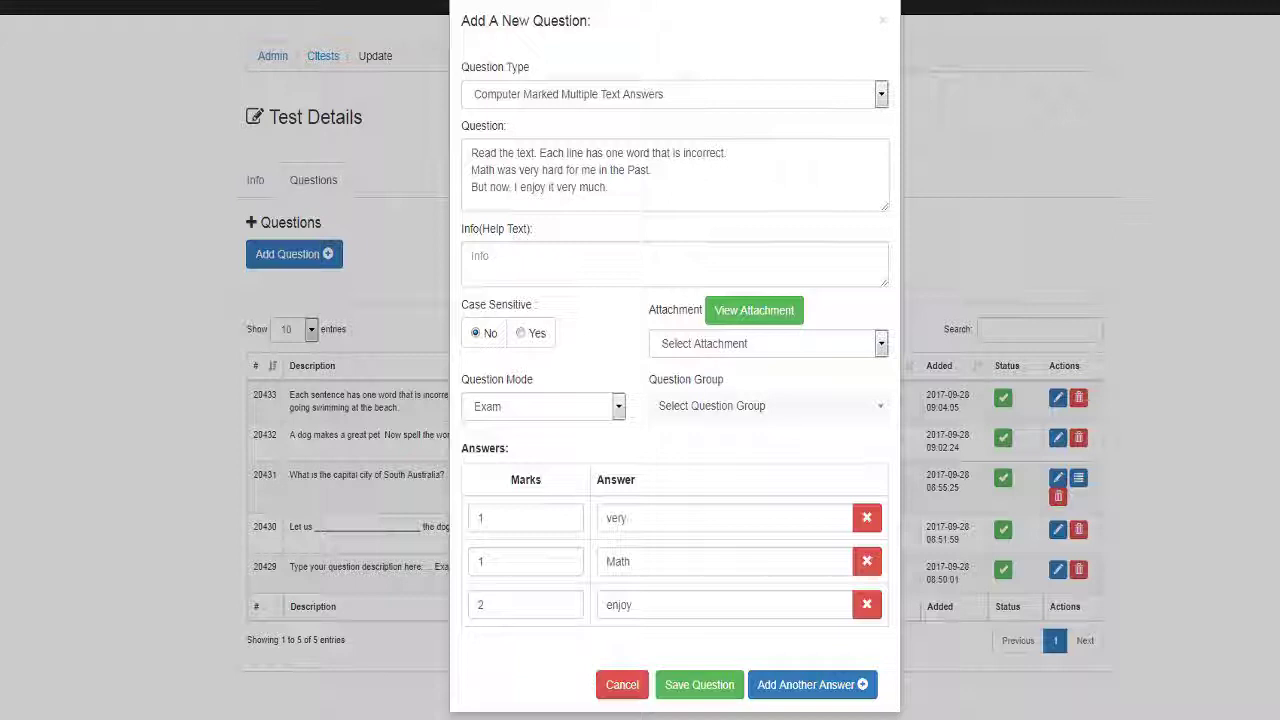
click(729, 410)
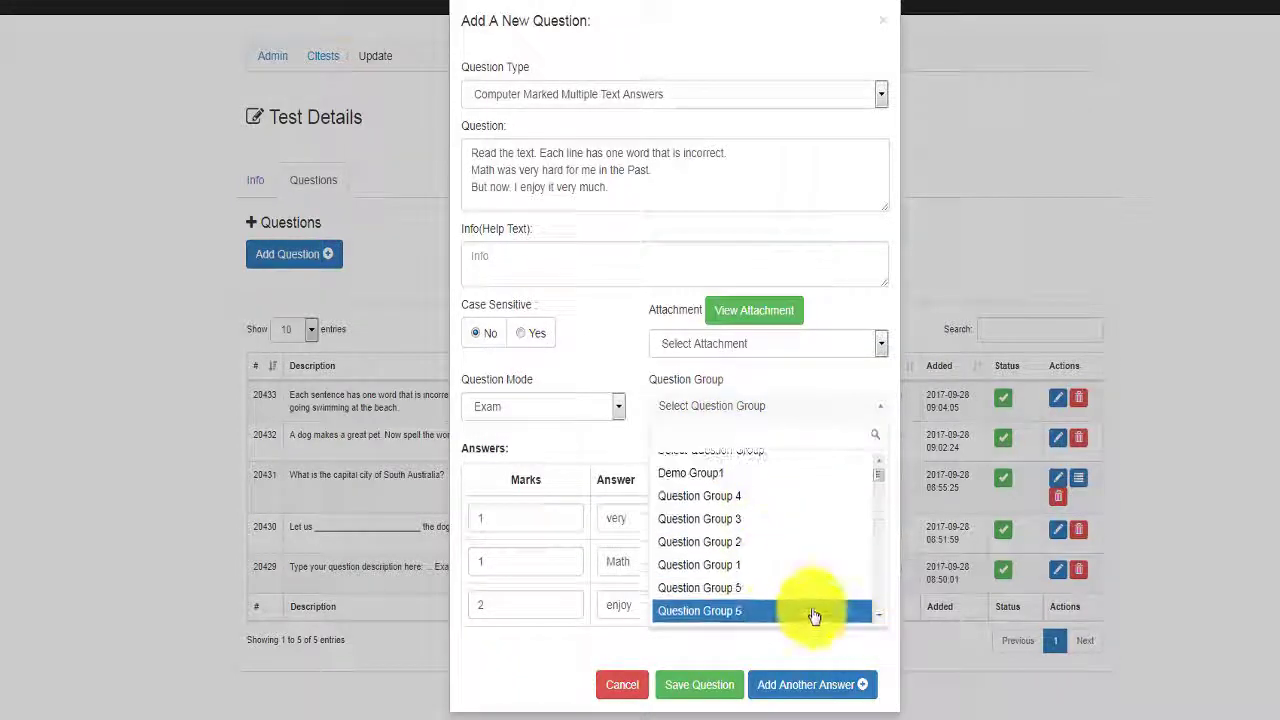
click(813, 612)
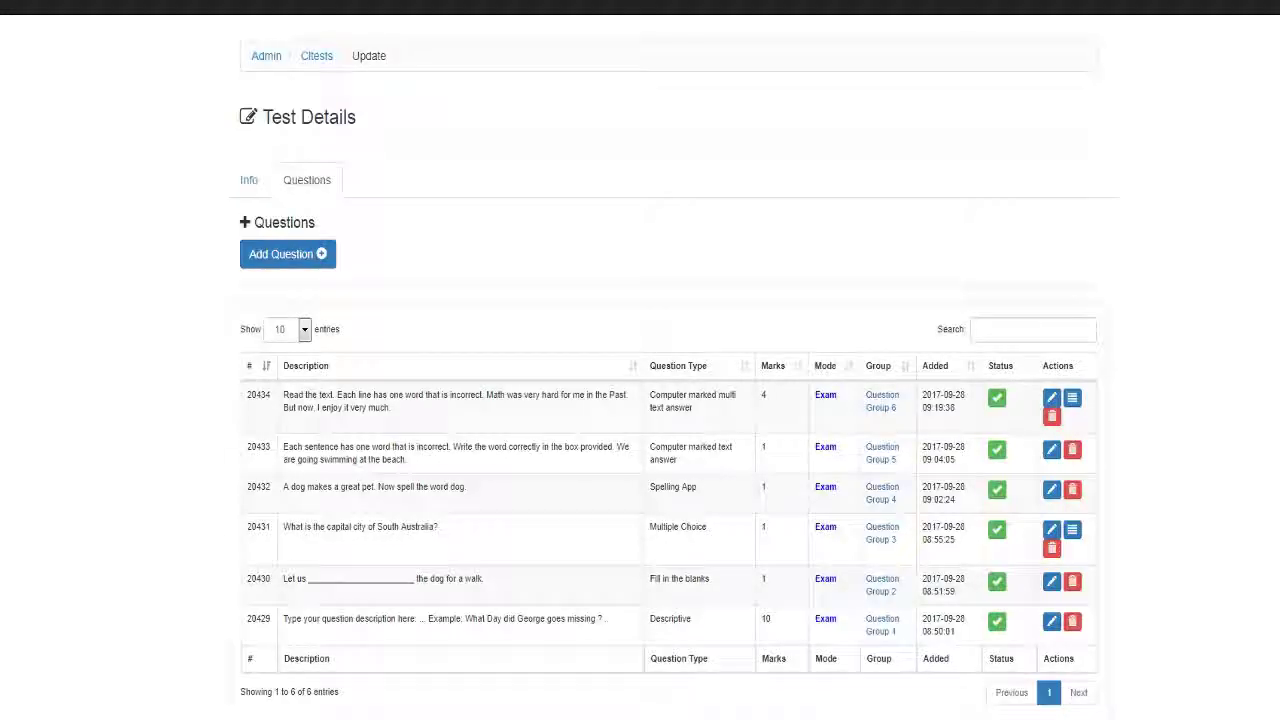
Step: Start a Maths Computer Marked question reading '3x + 2 = 14 What does x equal'
click(318, 256)
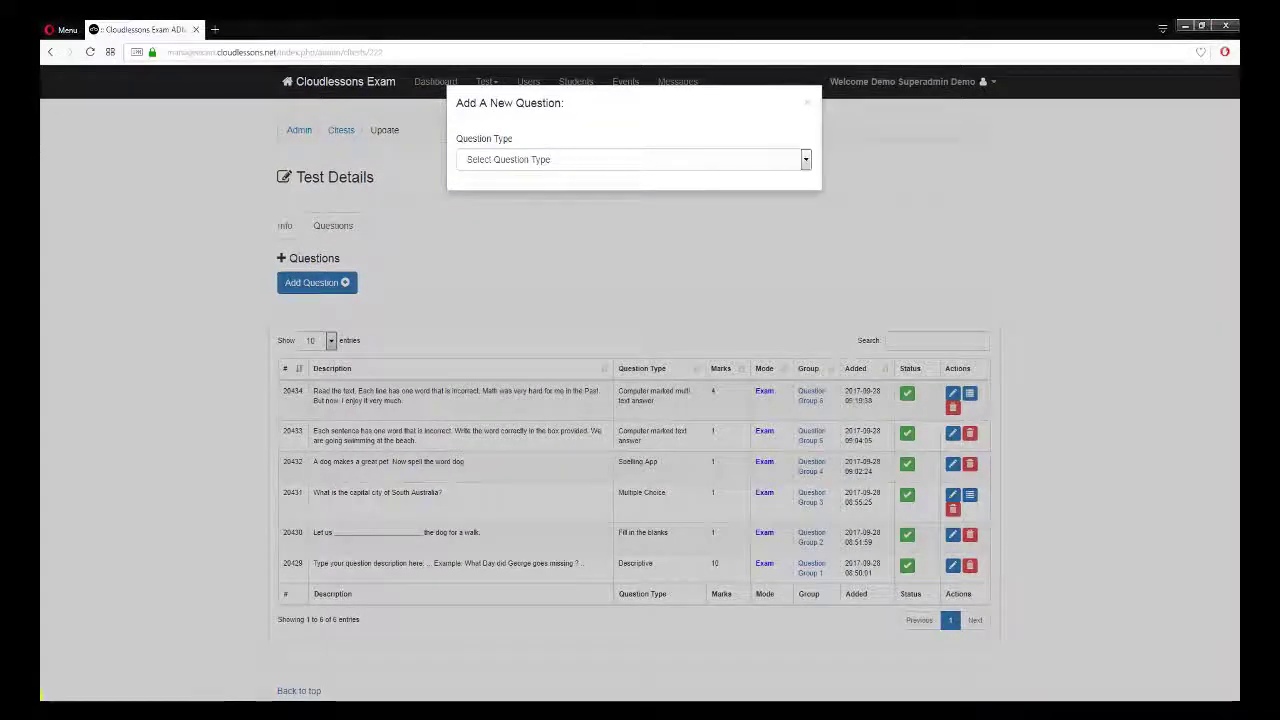
click(558, 162)
click(555, 269)
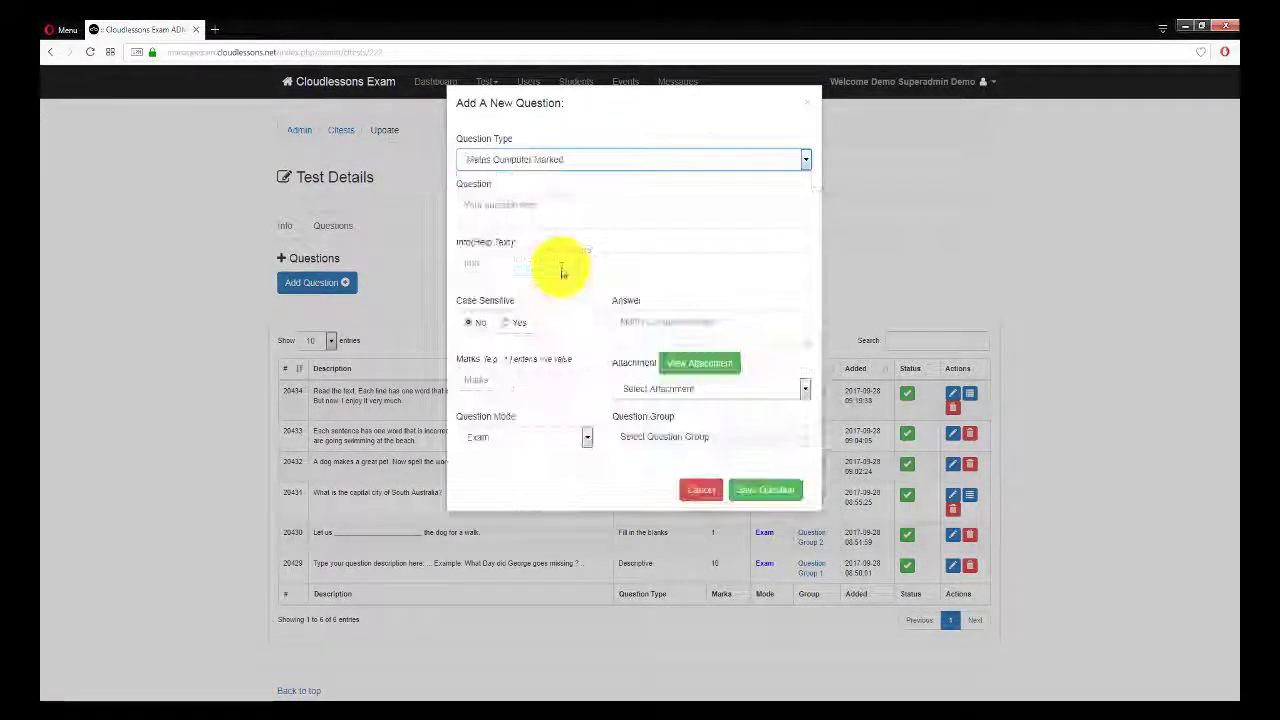
click(547, 203)
text(3x)
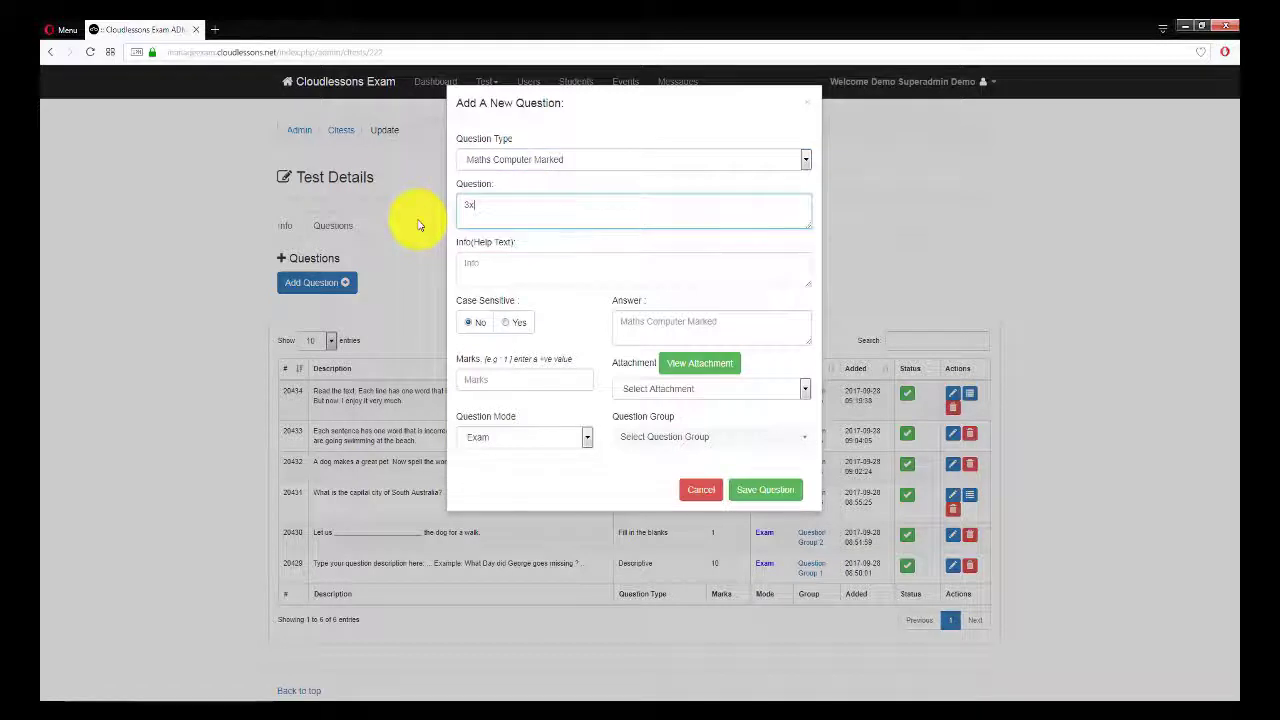
text( + 2 = 14)
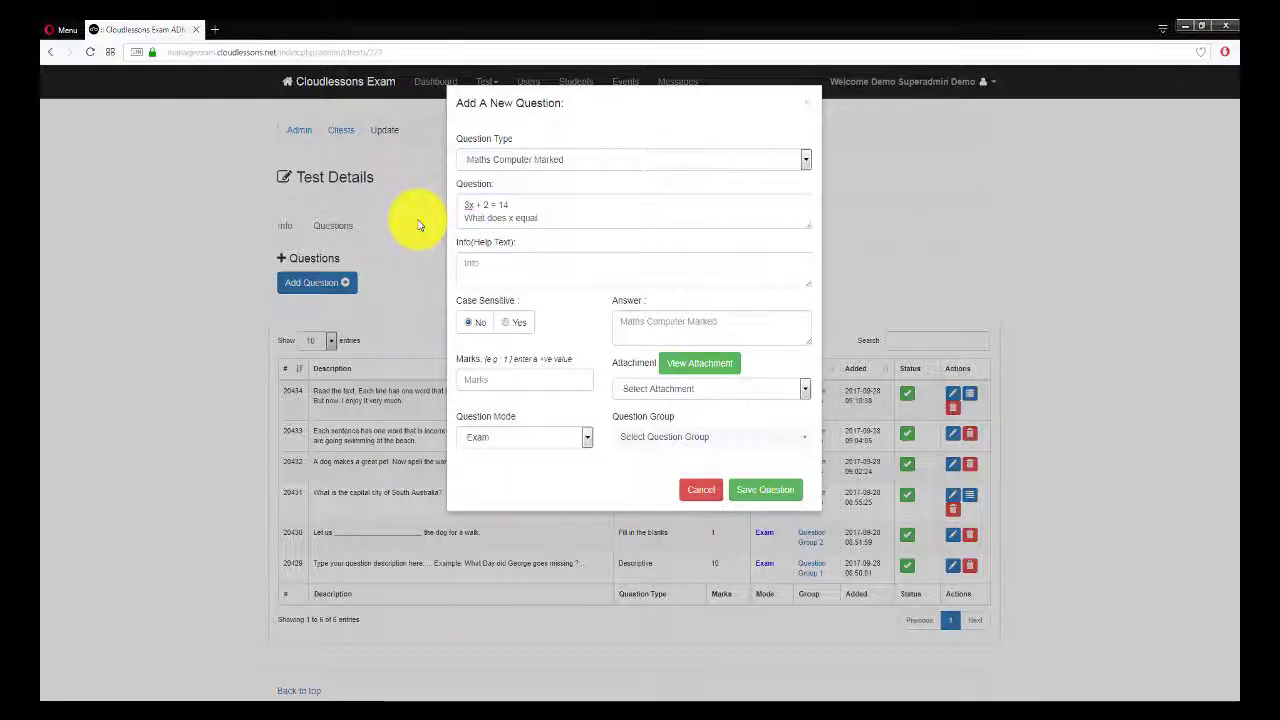
Step: Add help text 'Write the answer in the box provided', 5 marks, answer 4, Question Group 7, and save
click(696, 259)
text(Write t)
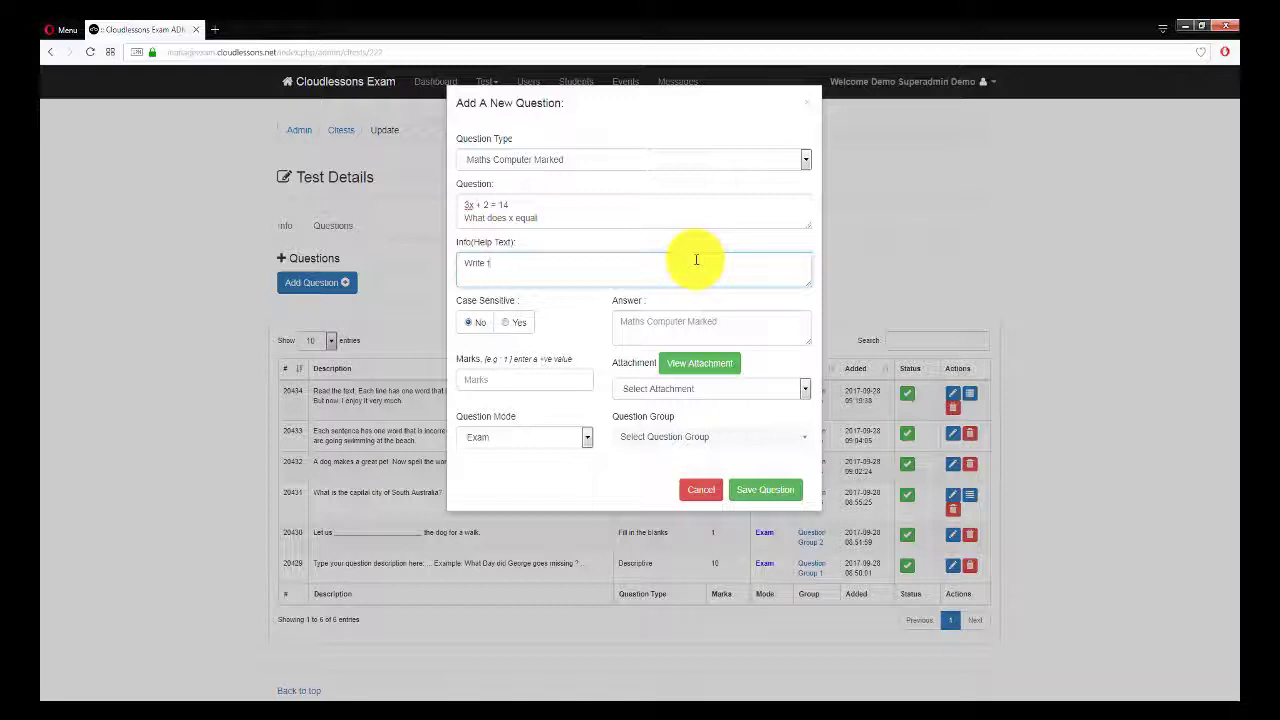
text(he answer in the box provided)
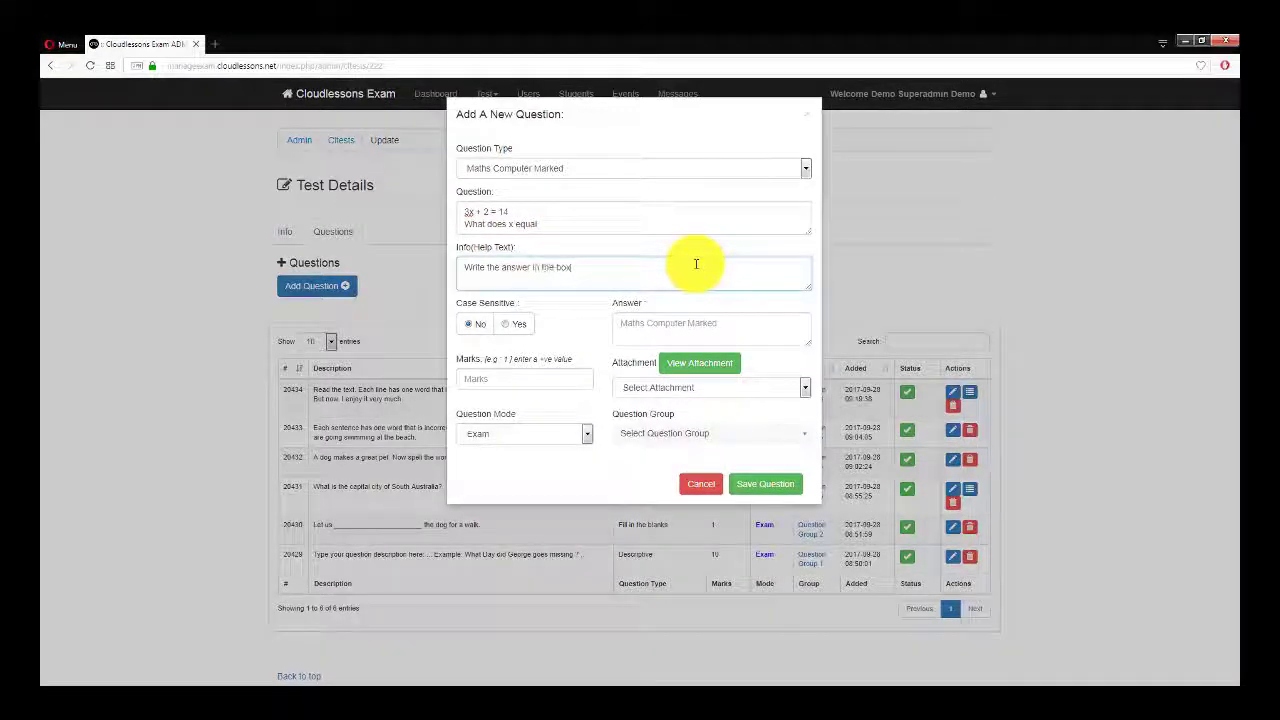
click(530, 379)
text(5)
click(650, 323)
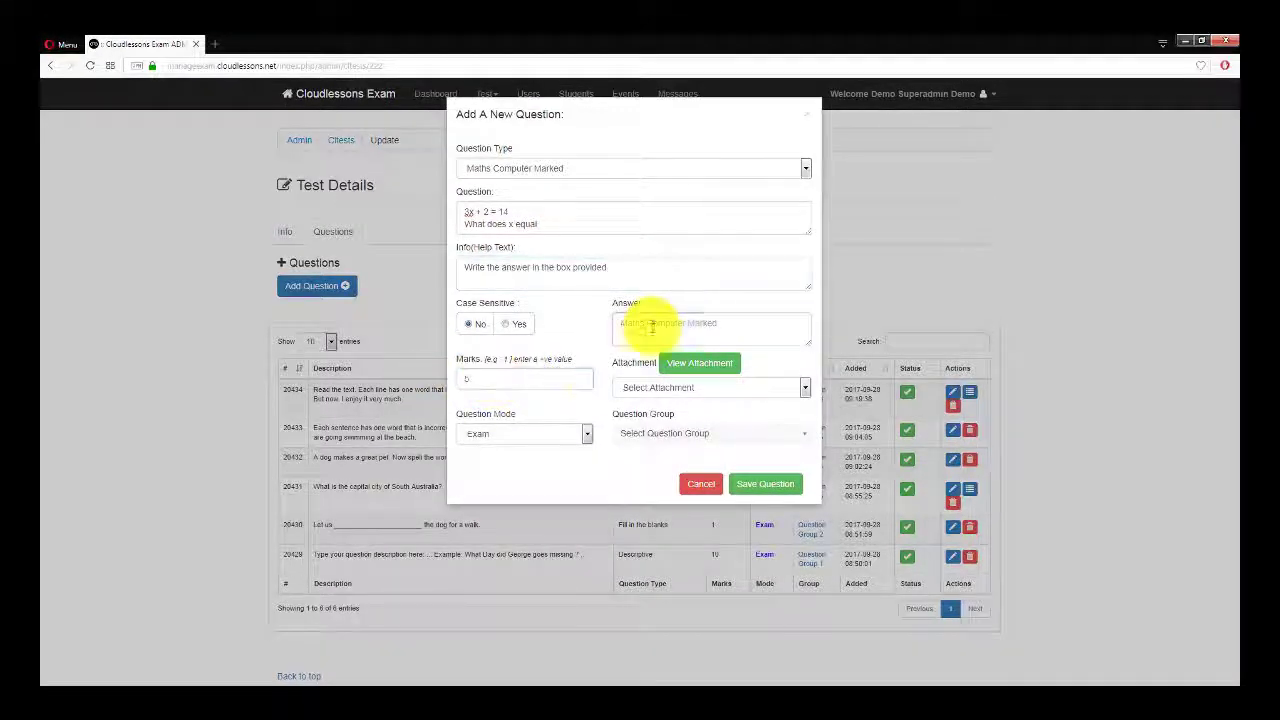
text(4)
click(705, 433)
scroll(805, 593, down, 1)
click(709, 543)
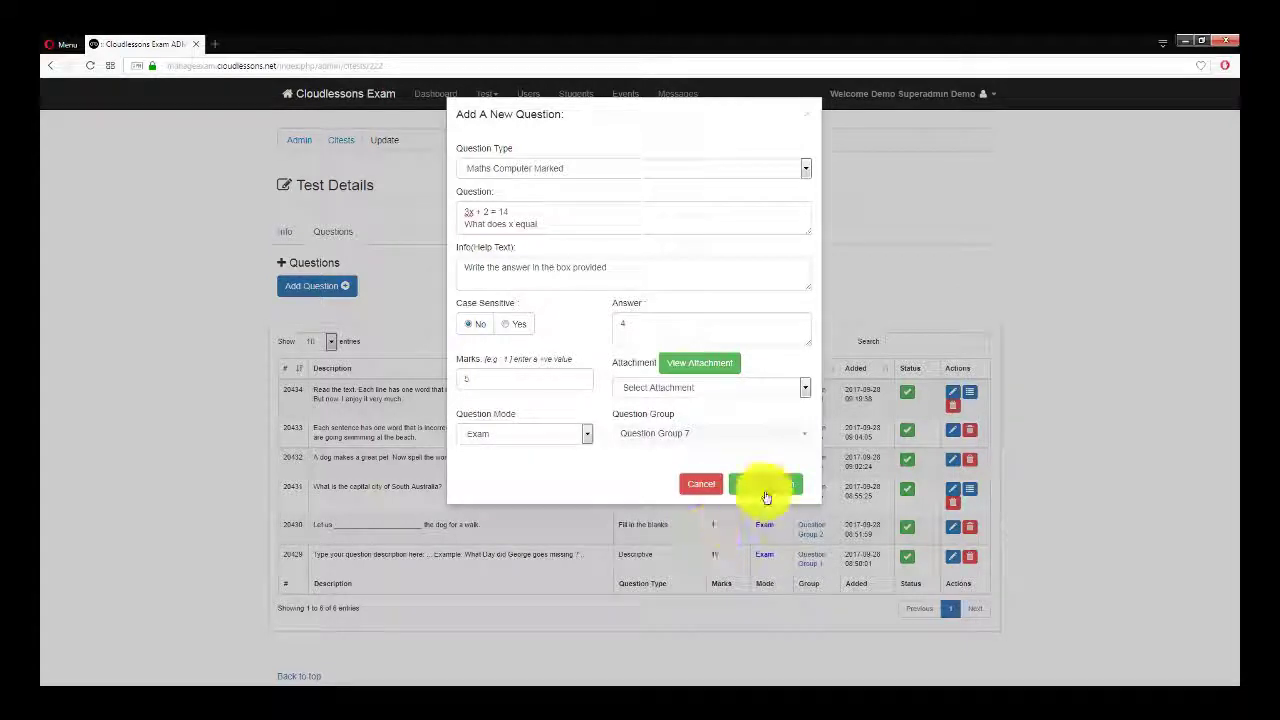
click(766, 488)
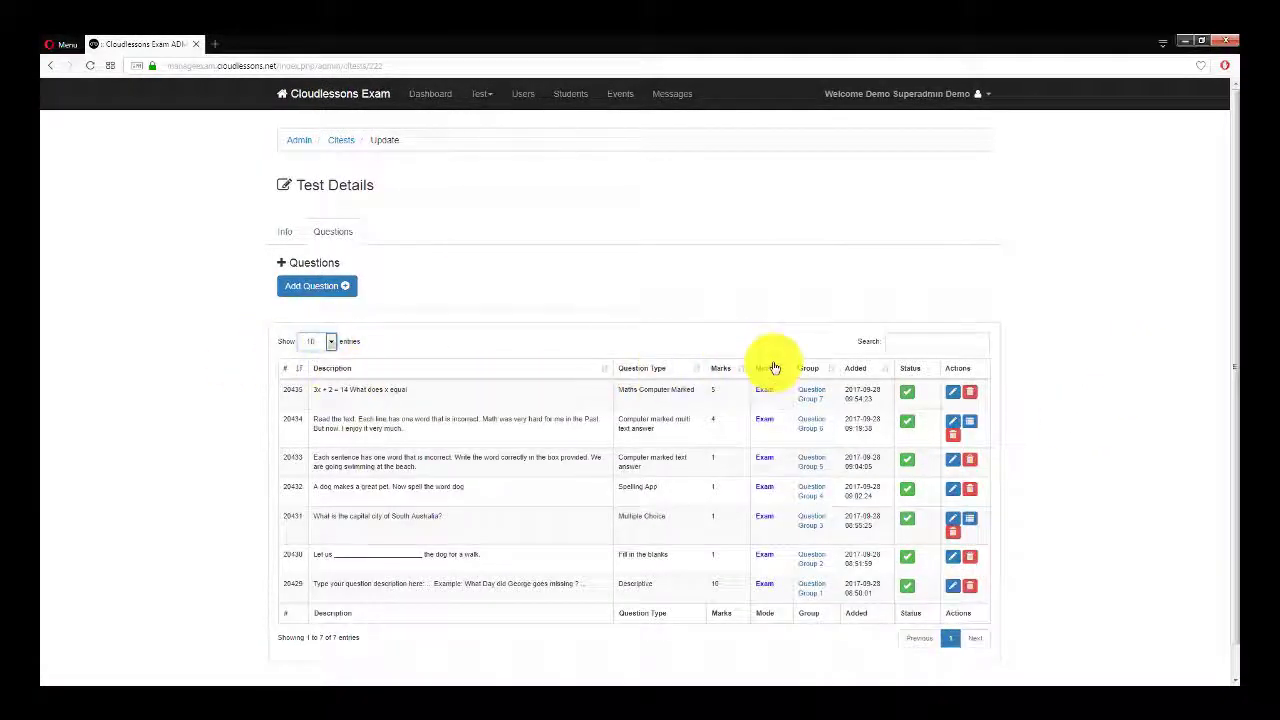
Step: Sort the Questions table by the Group column, Question Group 1 through 7
click(818, 368)
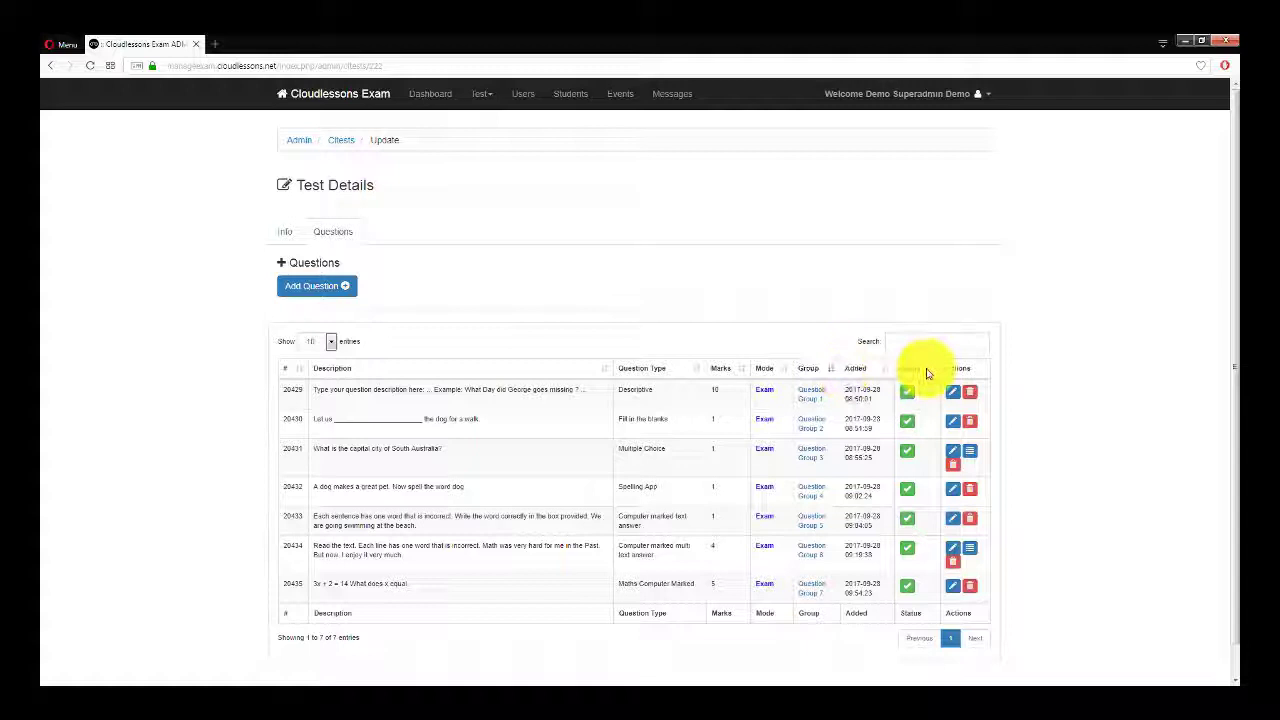